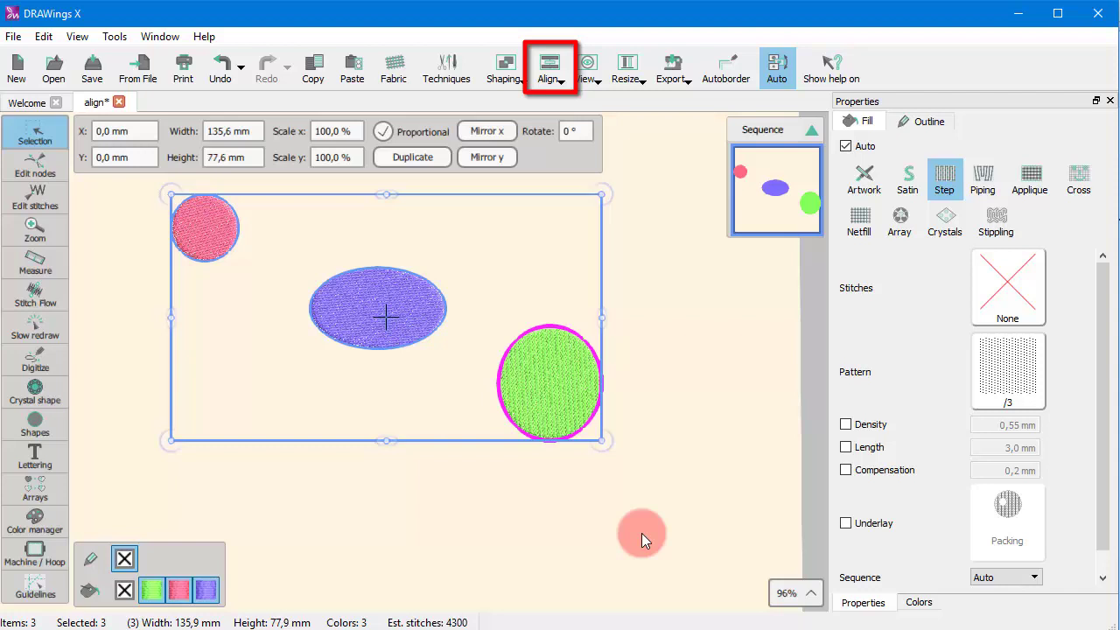
Review the Align and Resize options available for the three selected shapes, and clear the selection
left_click(548, 83)
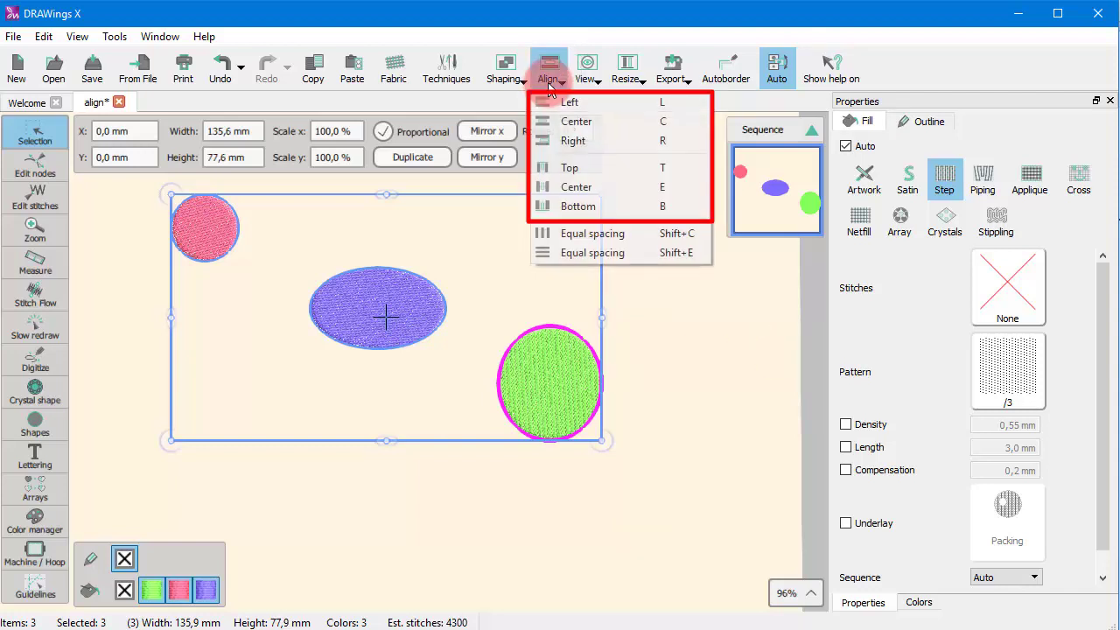
left_click(727, 262)
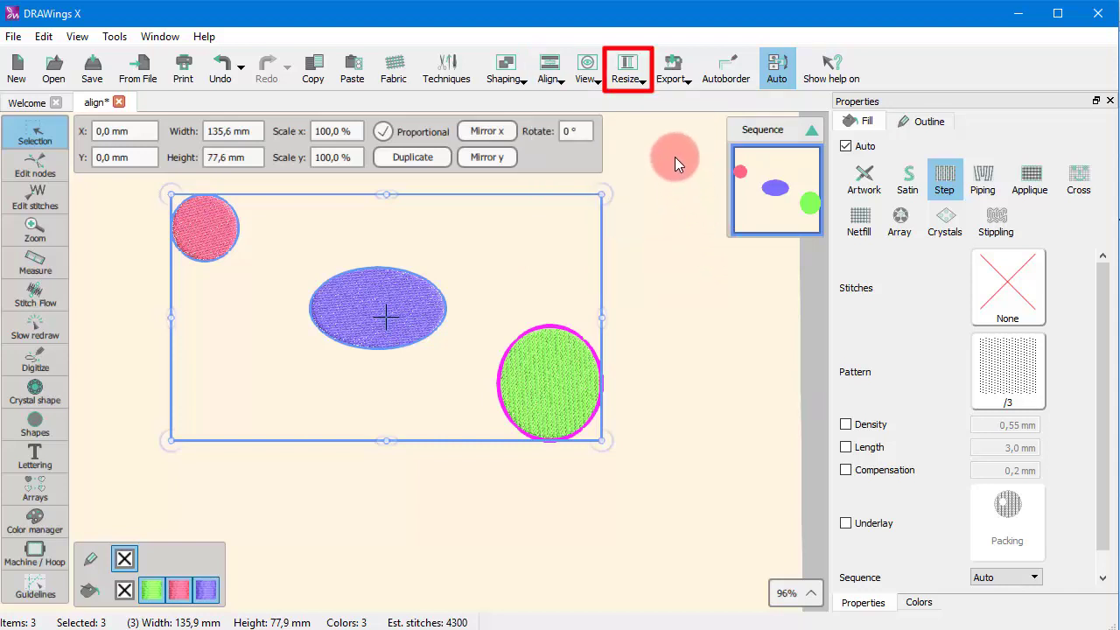
left_click(625, 68)
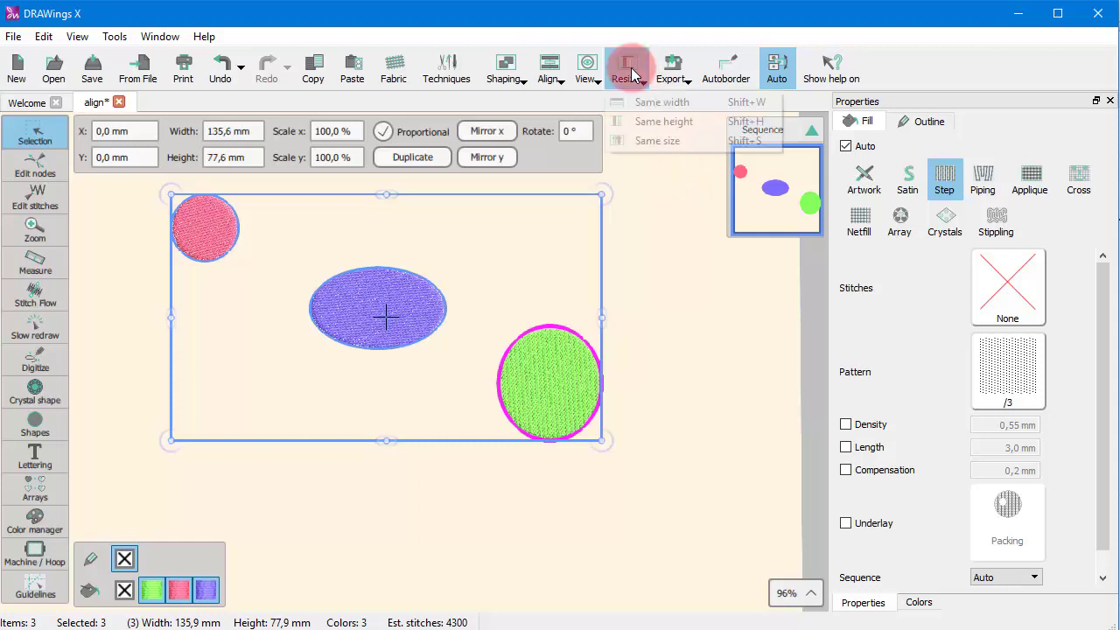
left_click(753, 377)
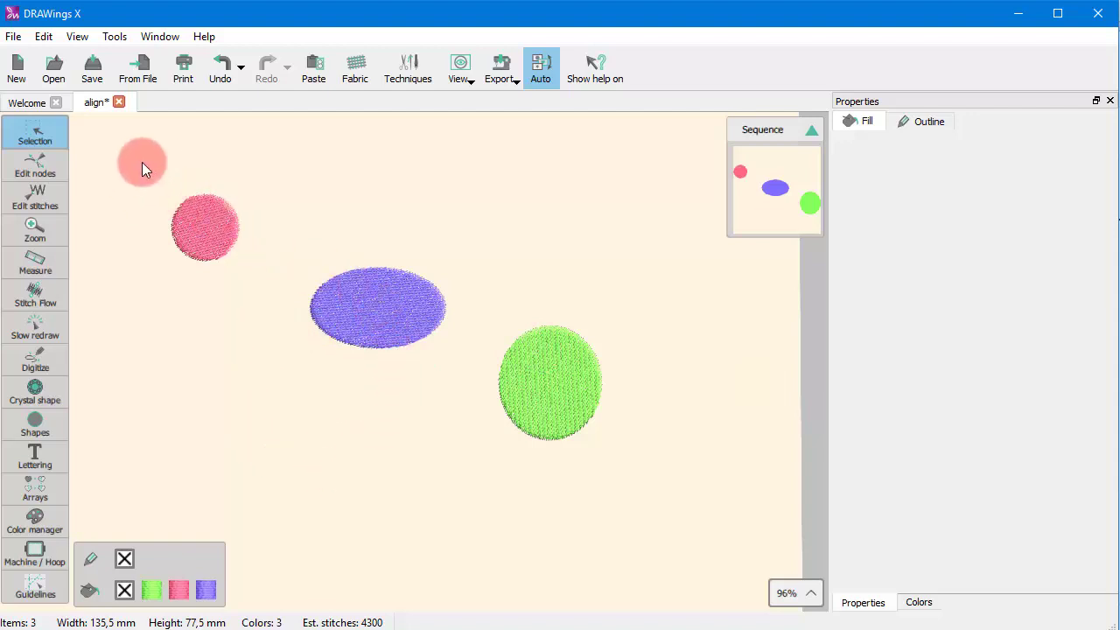
Select the pink circle and purple ellipse together and review the Align options offered for two objects
left_click_drag(142, 162, 472, 384)
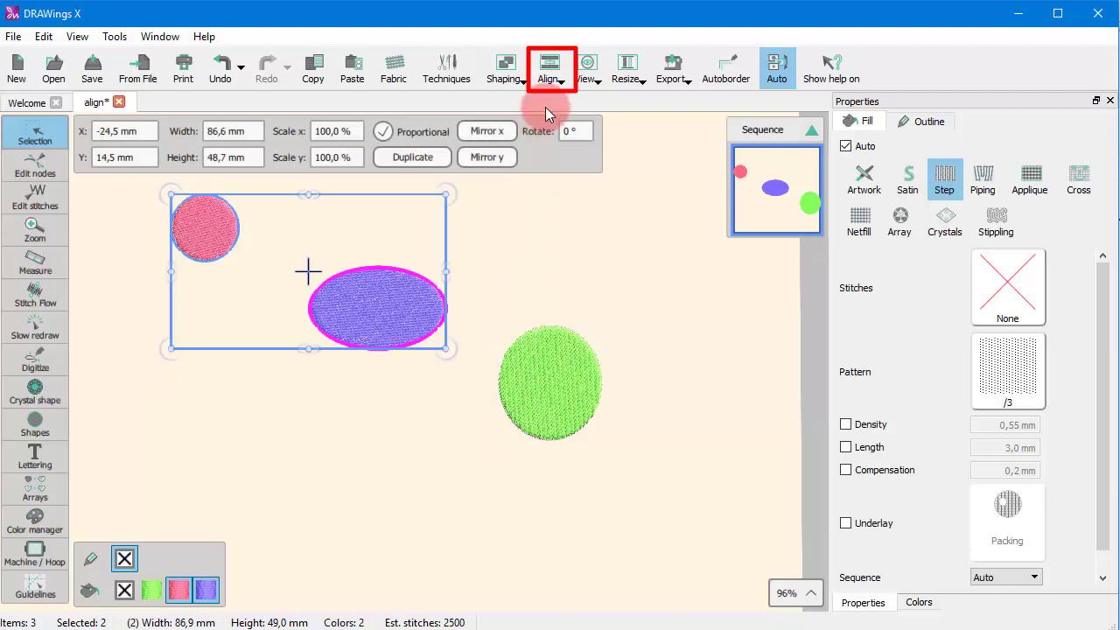
left_click(550, 73)
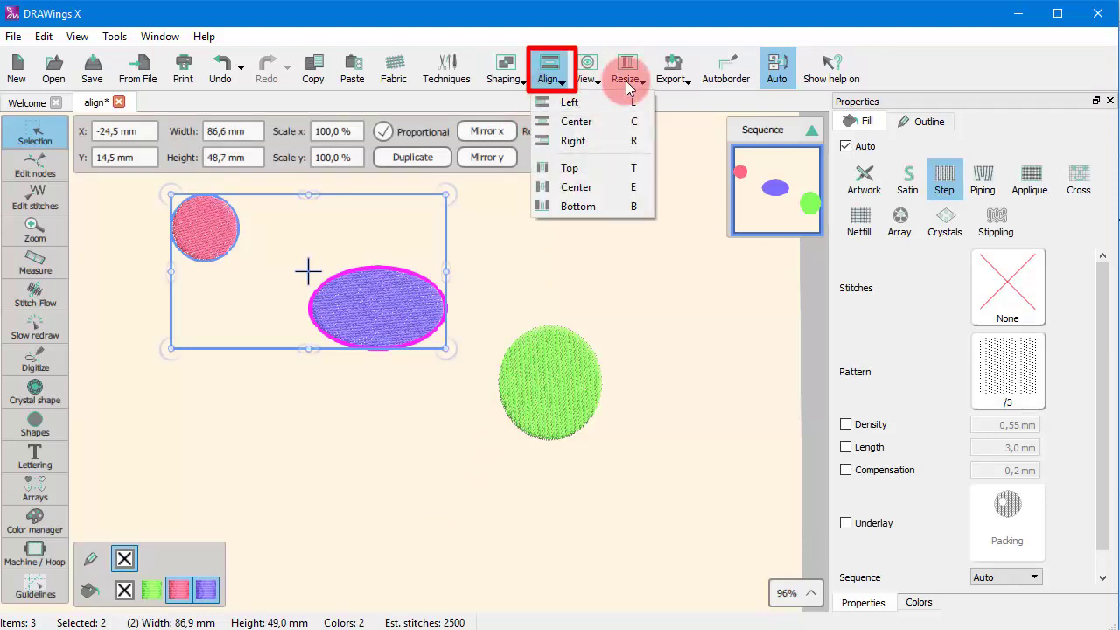
left_click(626, 79)
left_click(543, 78)
left_click(542, 78)
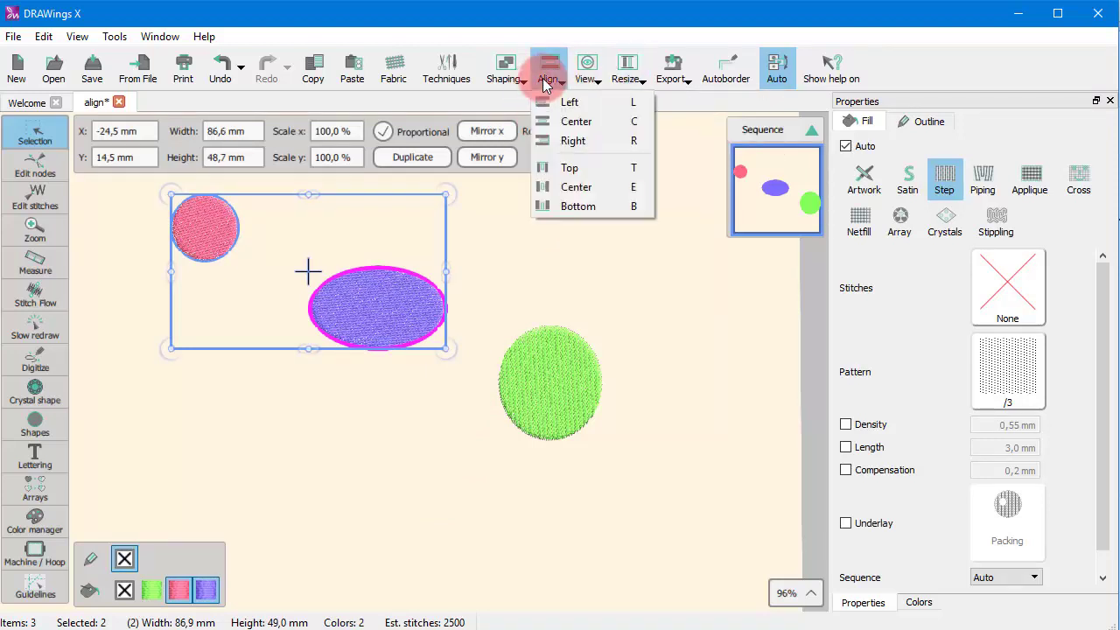
Add the green shape to the selection, review the two Equal spacing options, and clear the selection
left_click(562, 369)
left_click(562, 369, "shift")
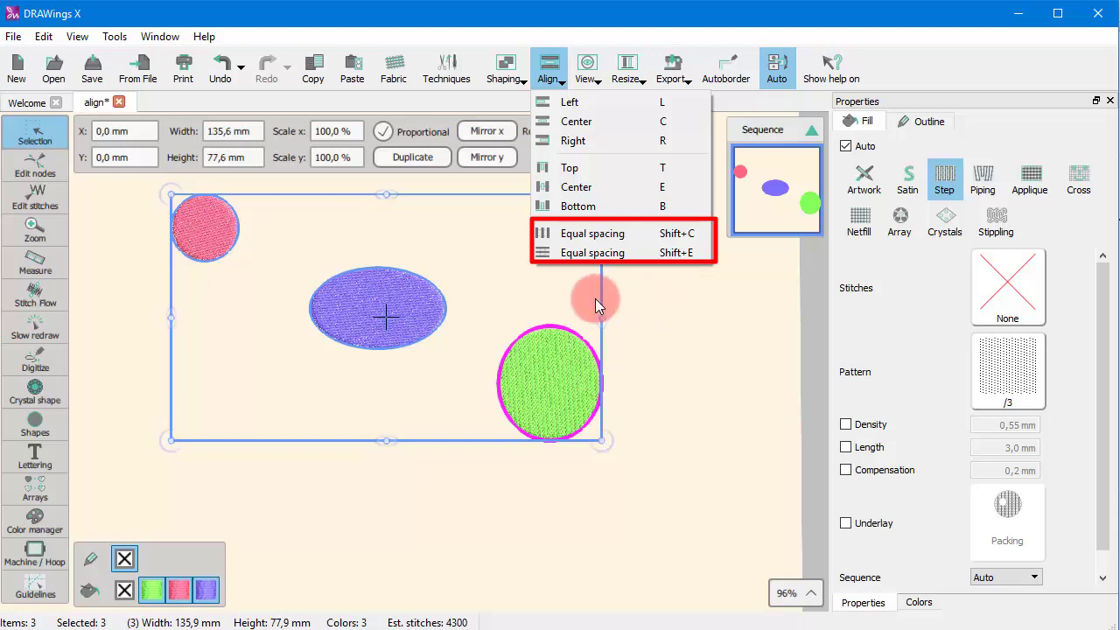
left_click(696, 307)
left_click(635, 308)
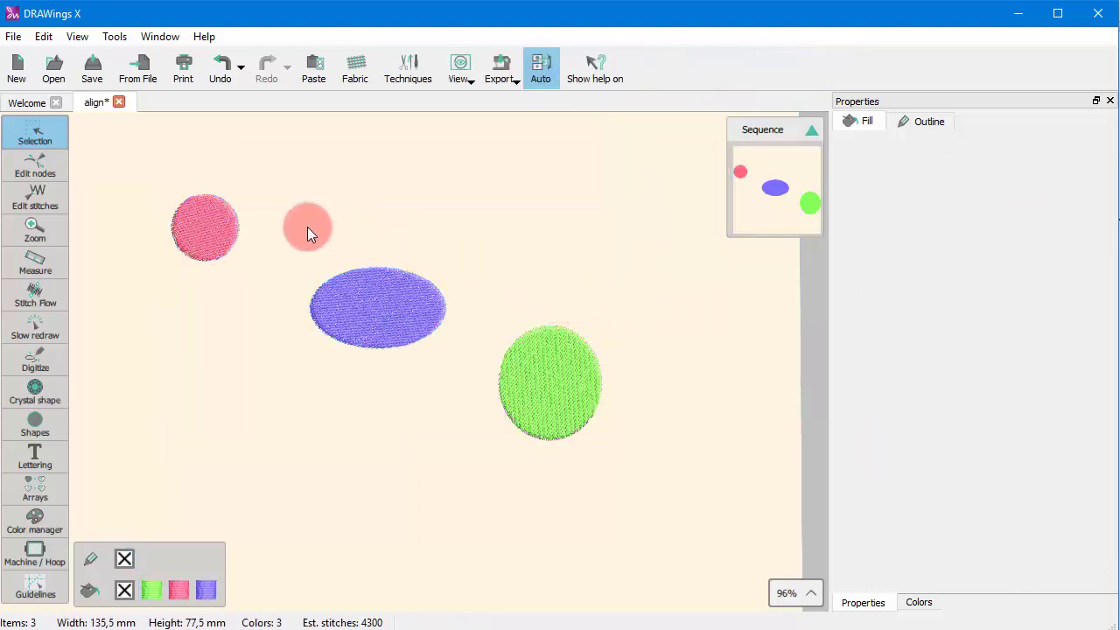
Select the pink circle and purple ellipse, align their left edges, and undo the alignment
left_click_drag(155, 162, 466, 363)
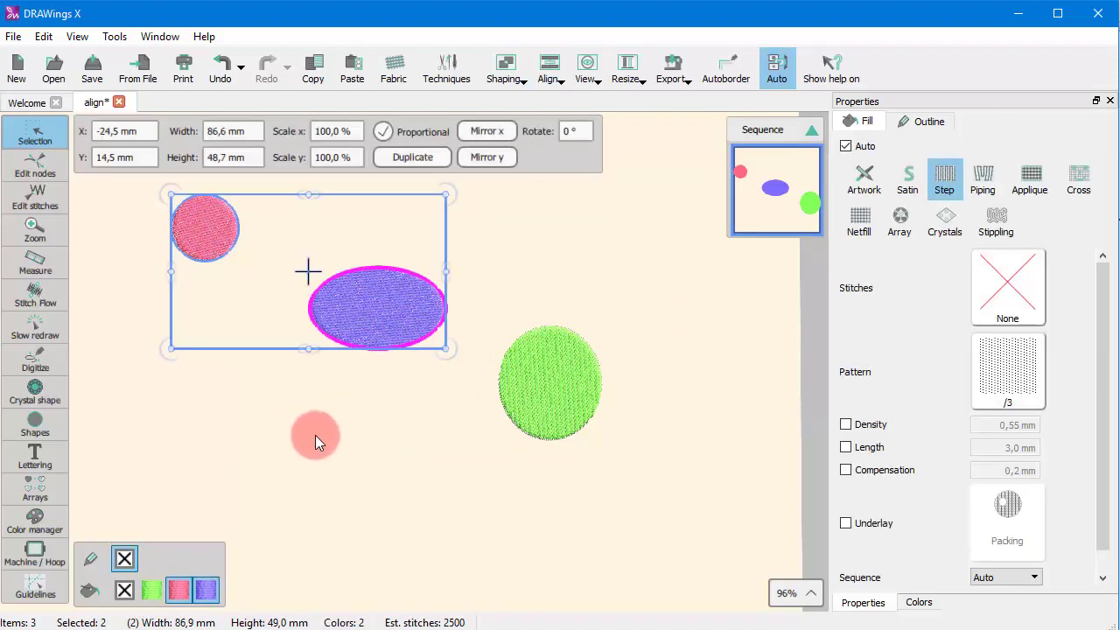
left_click(548, 90)
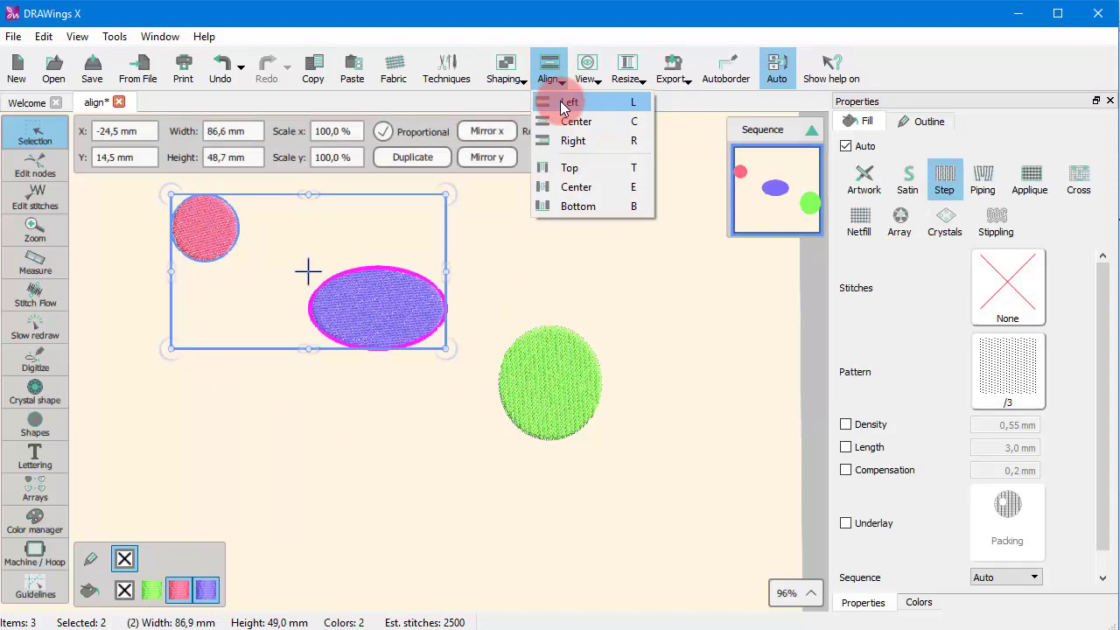
left_click(567, 103)
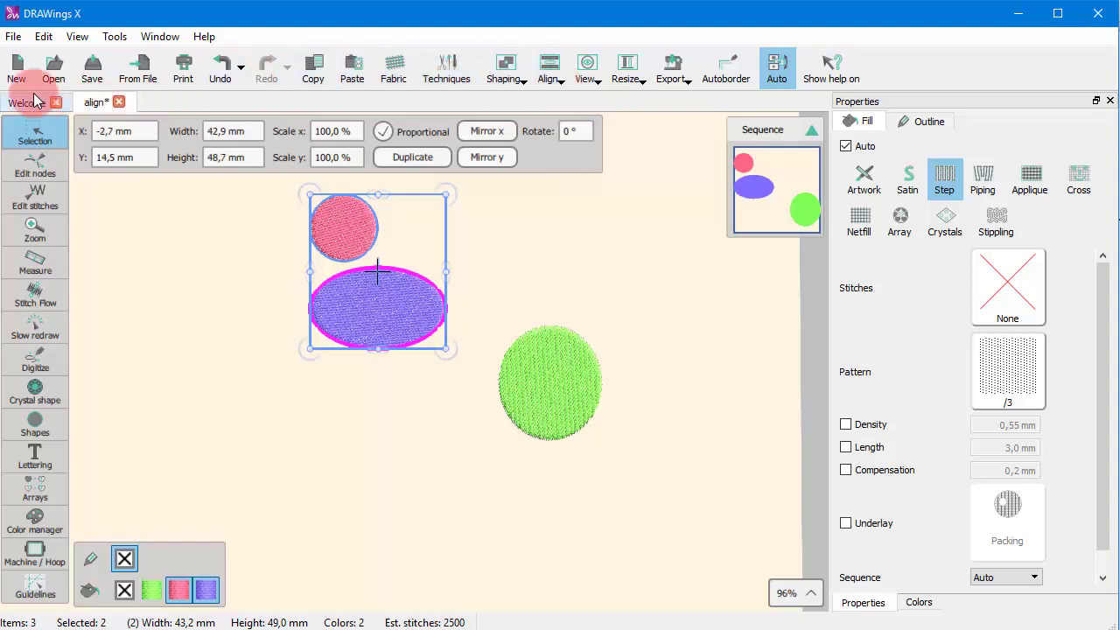
left_click(219, 69)
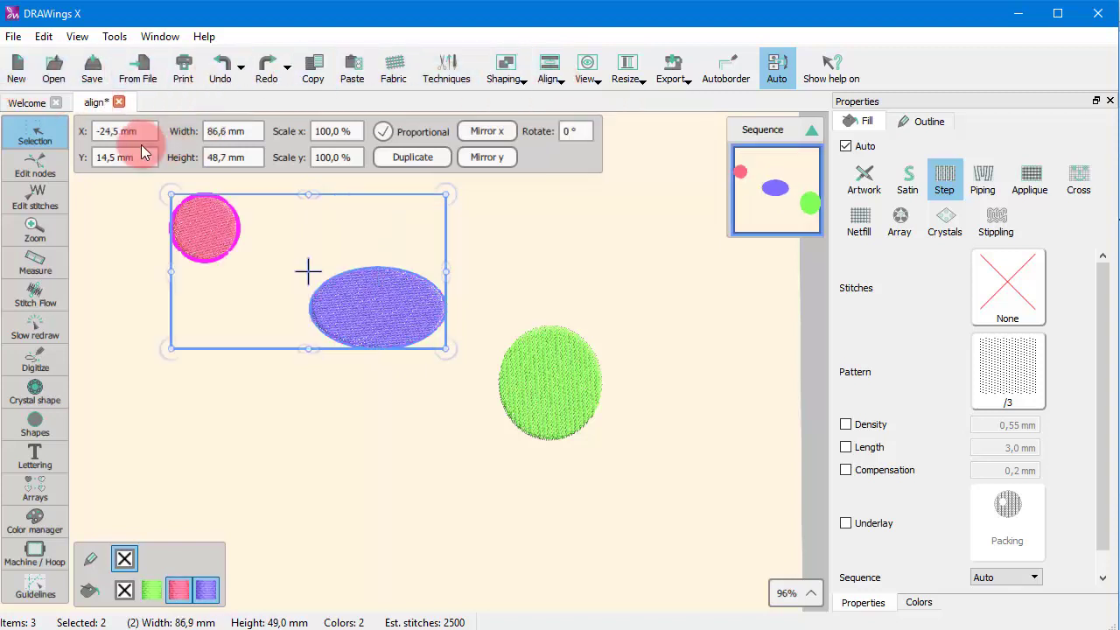
Select the pink, purple and green shapes one by one, and reselect the purple ellipse to make it the alignment reference
left_click(137, 210)
left_click(194, 228)
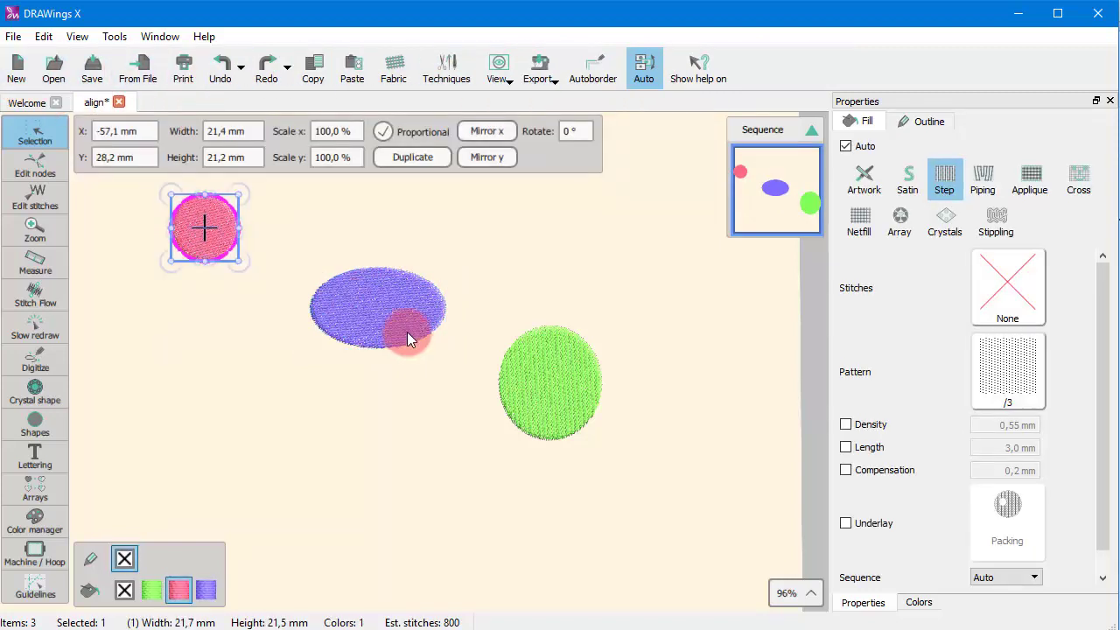
left_click(403, 326, "shift")
left_click(524, 394, "shift")
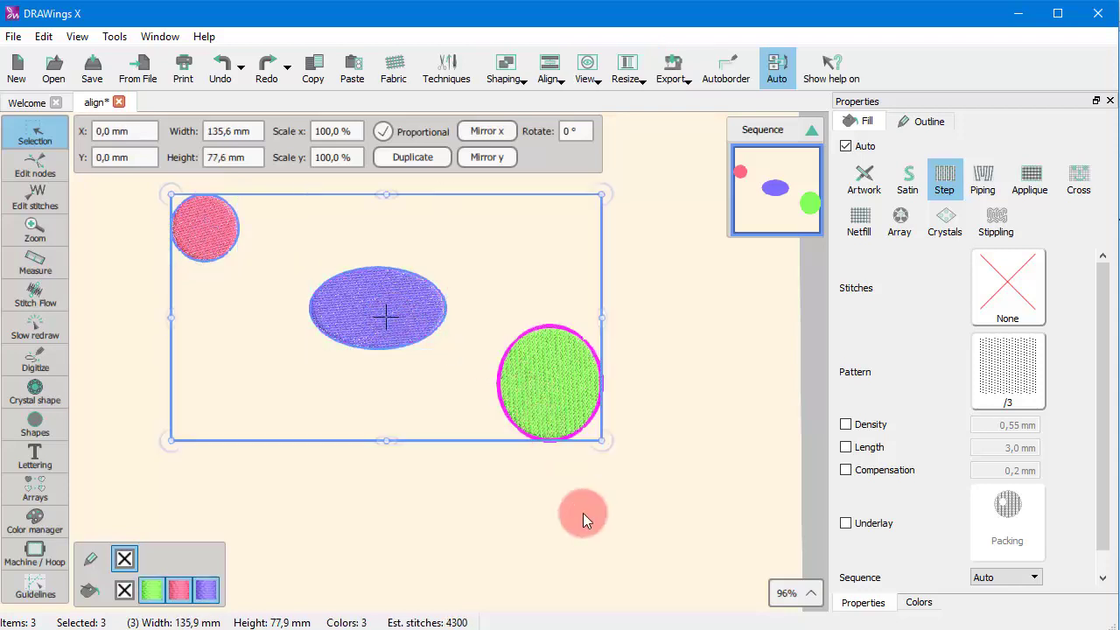
left_click(411, 330, "shift")
left_click(412, 329, "shift")
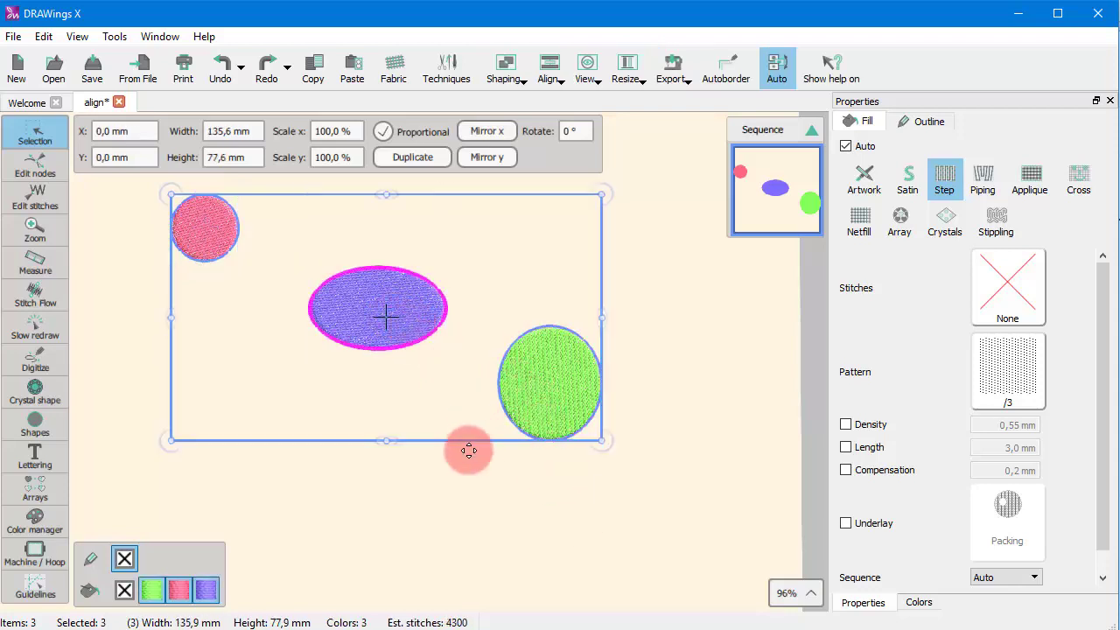
Remove the green shape from the selection and deselect the remaining shapes
left_click(558, 392)
left_click(520, 420, "shift")
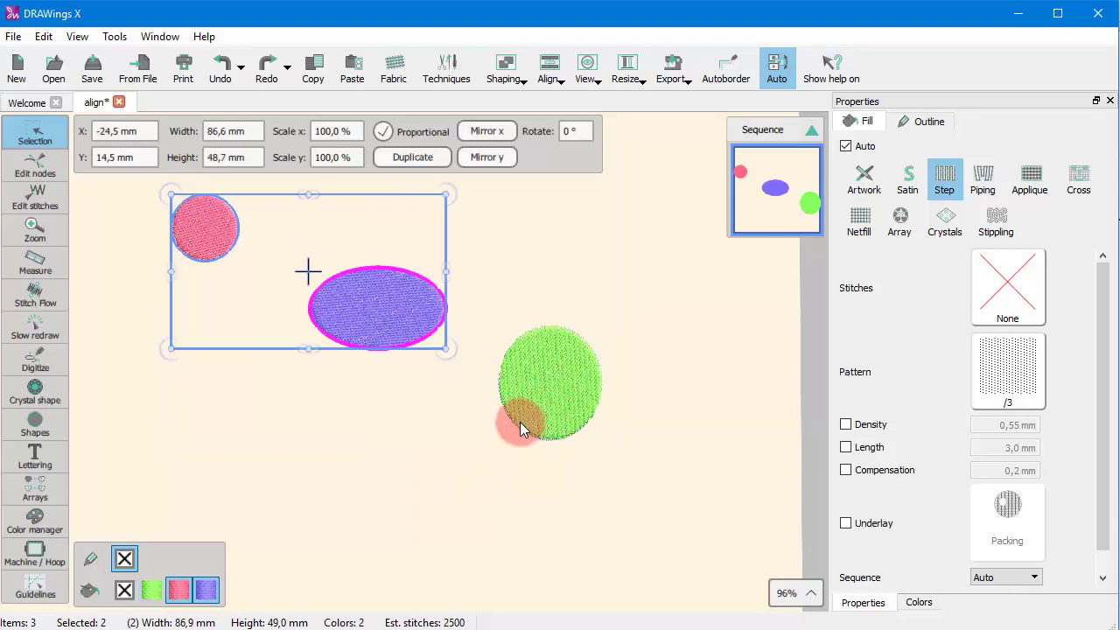
left_click(467, 417)
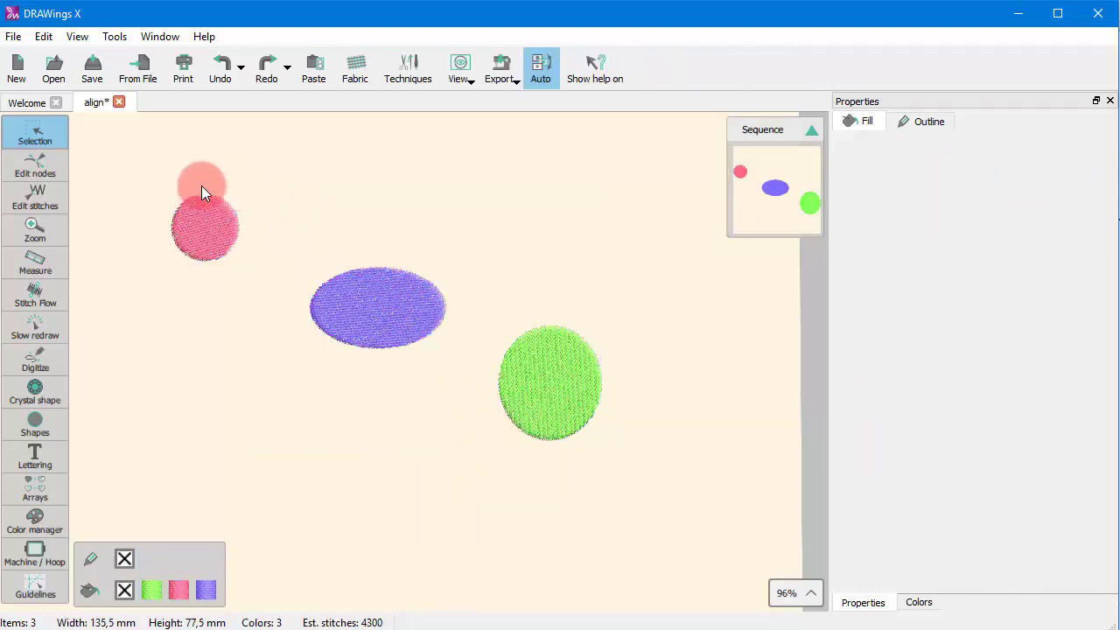
Select all three shapes together and try aligning them to the left edge of the green shape
left_click_drag(135, 166, 639, 474)
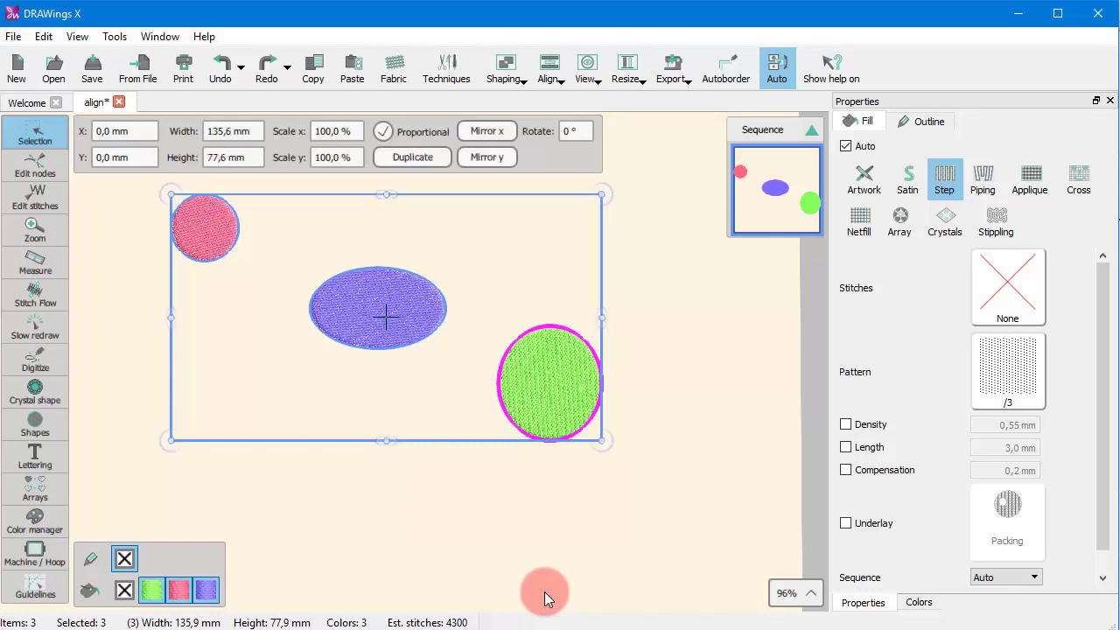
left_click(547, 70)
left_click(557, 102)
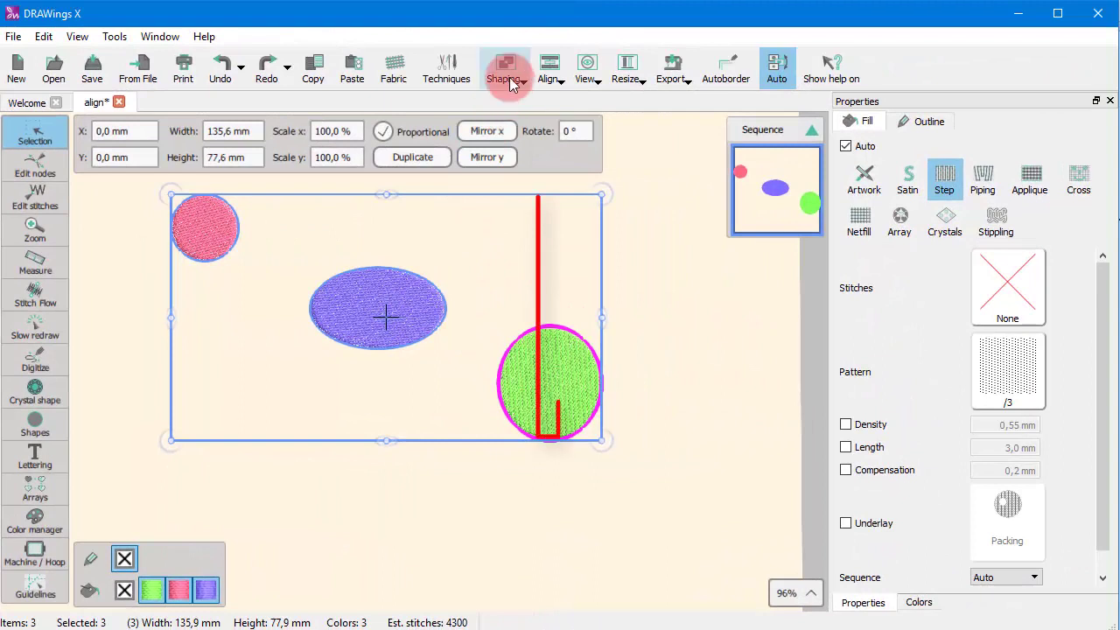
Align the three shapes in a column centered on the green shape, and undo the alignment
left_click(547, 72)
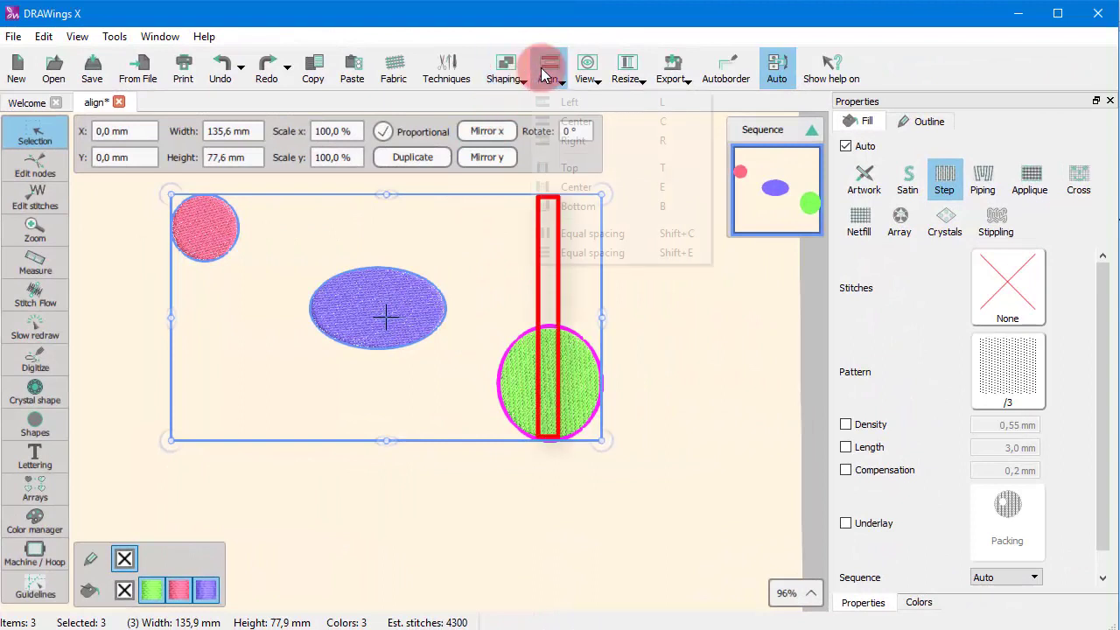
left_click(553, 127)
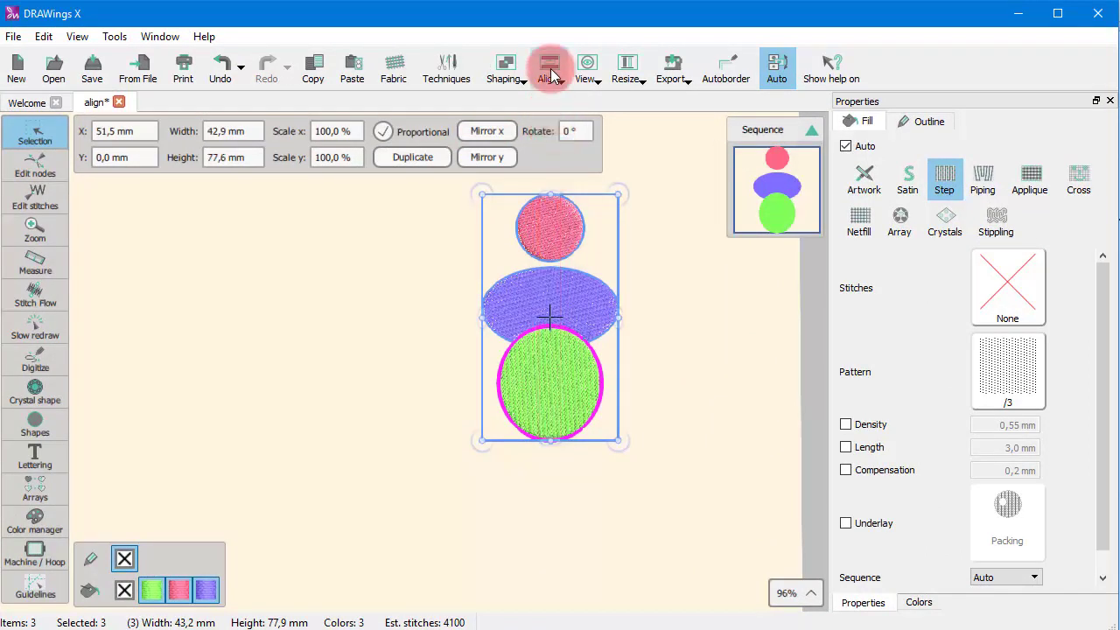
left_click(219, 68)
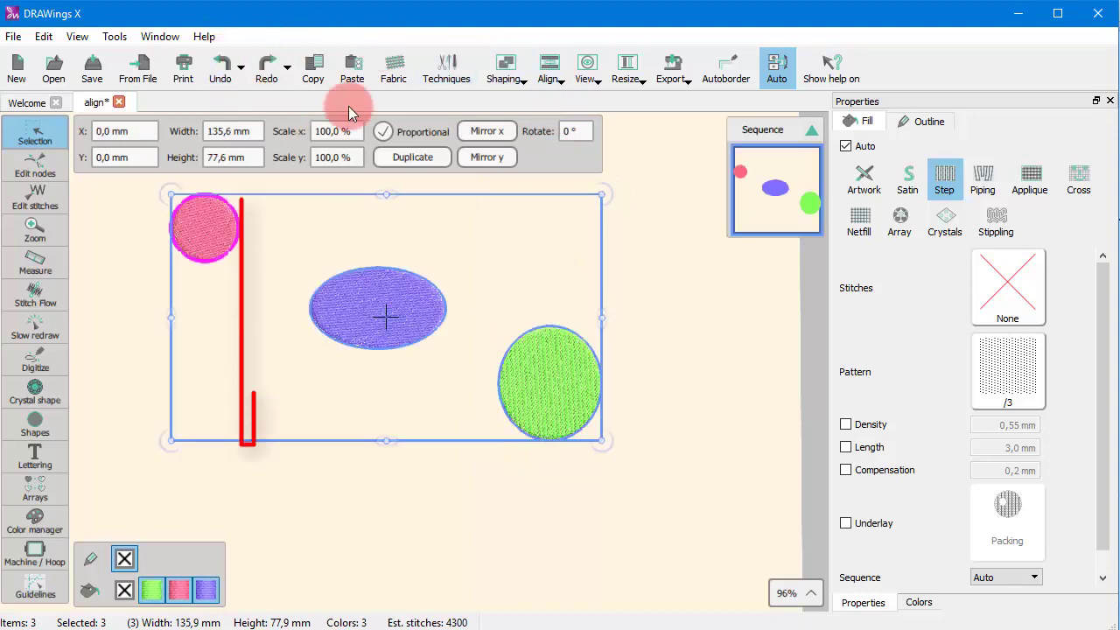
Try aligning the three shapes to the pink circle's right edge, and separately to its top edge, undoing the alignment
left_click(555, 77)
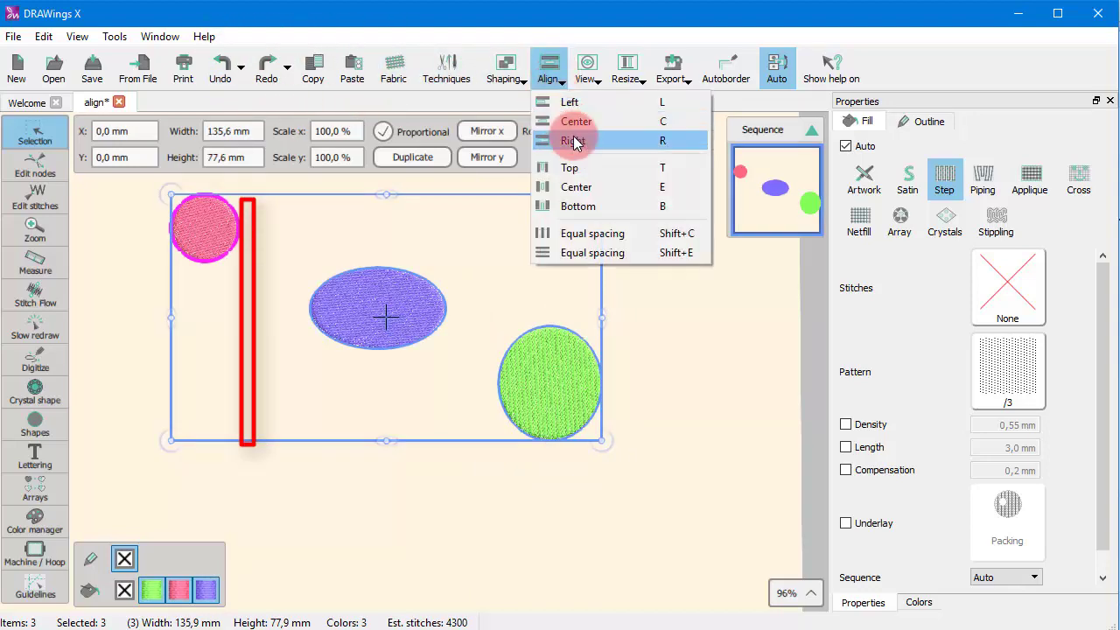
left_click(573, 138)
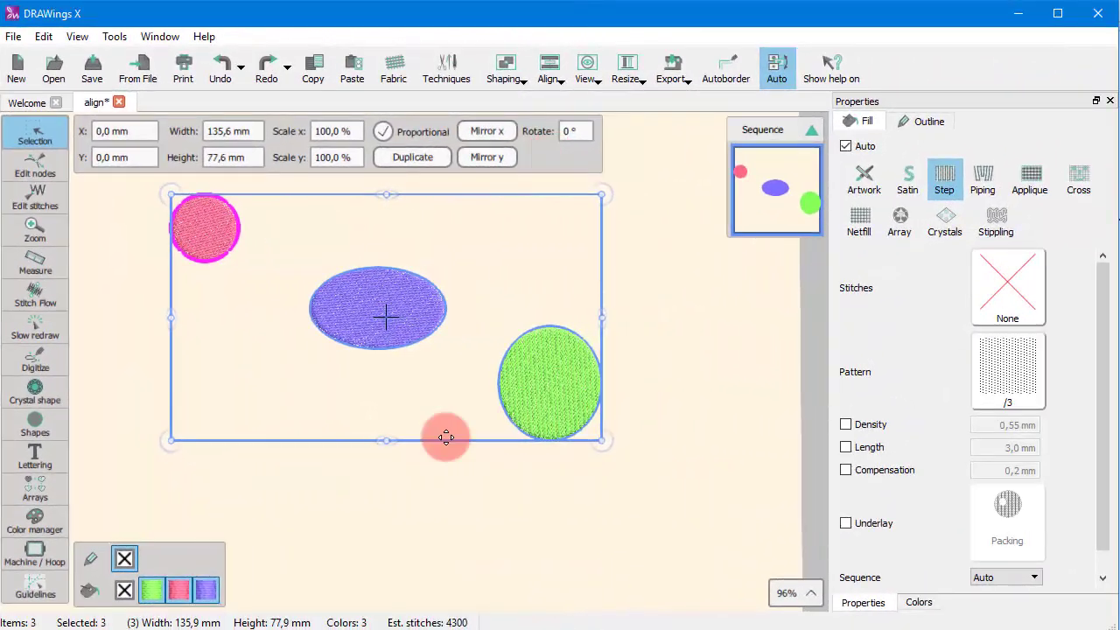
left_click(554, 70)
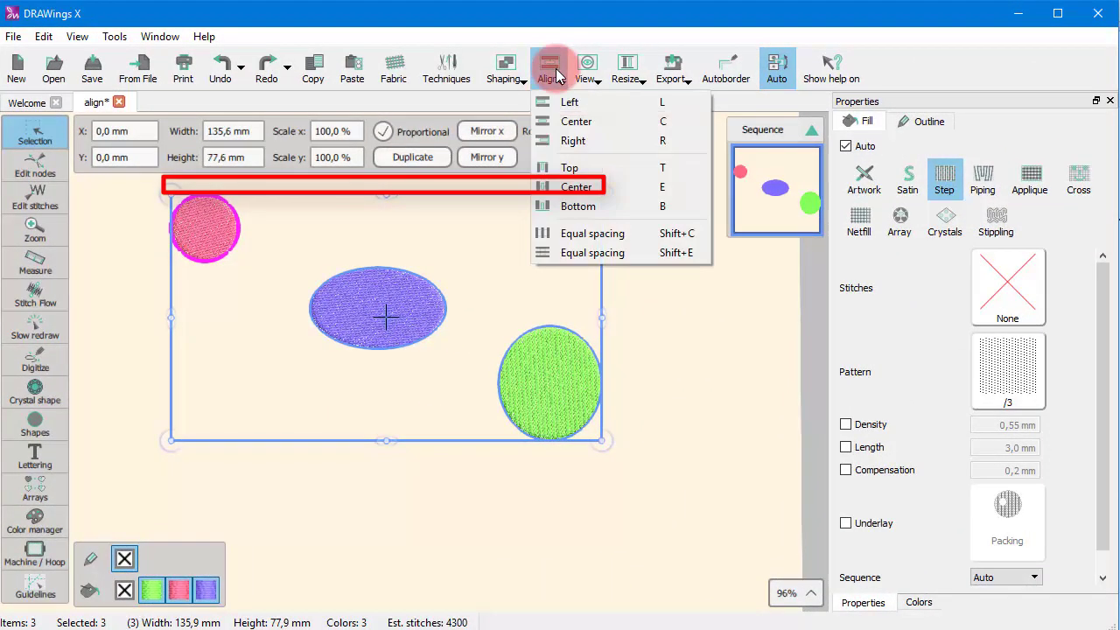
left_click(574, 168)
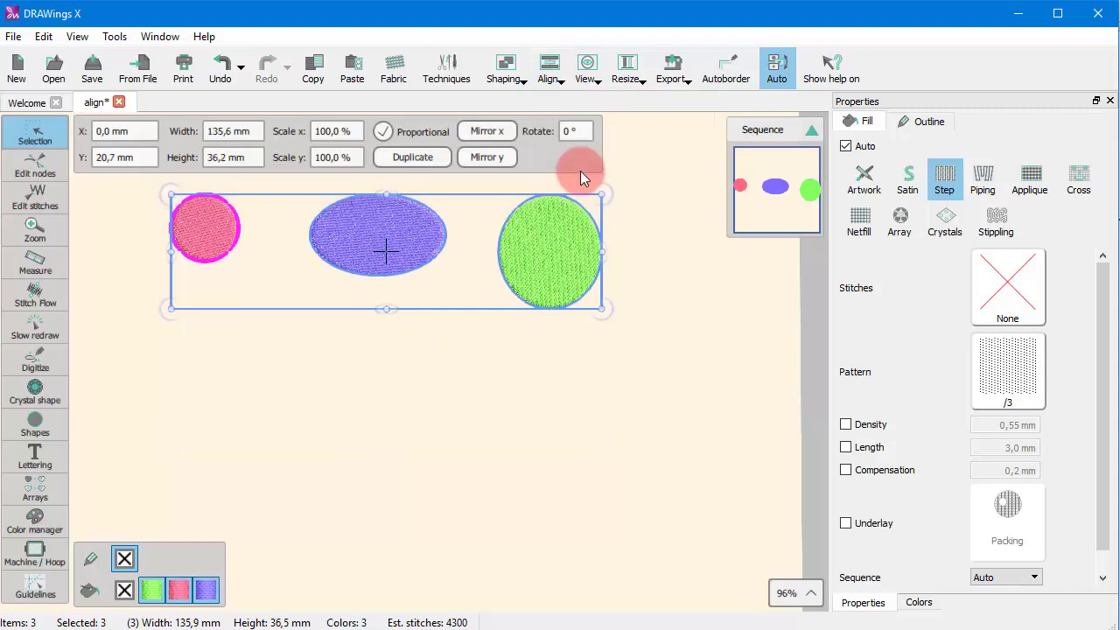
key("ctrl+z")
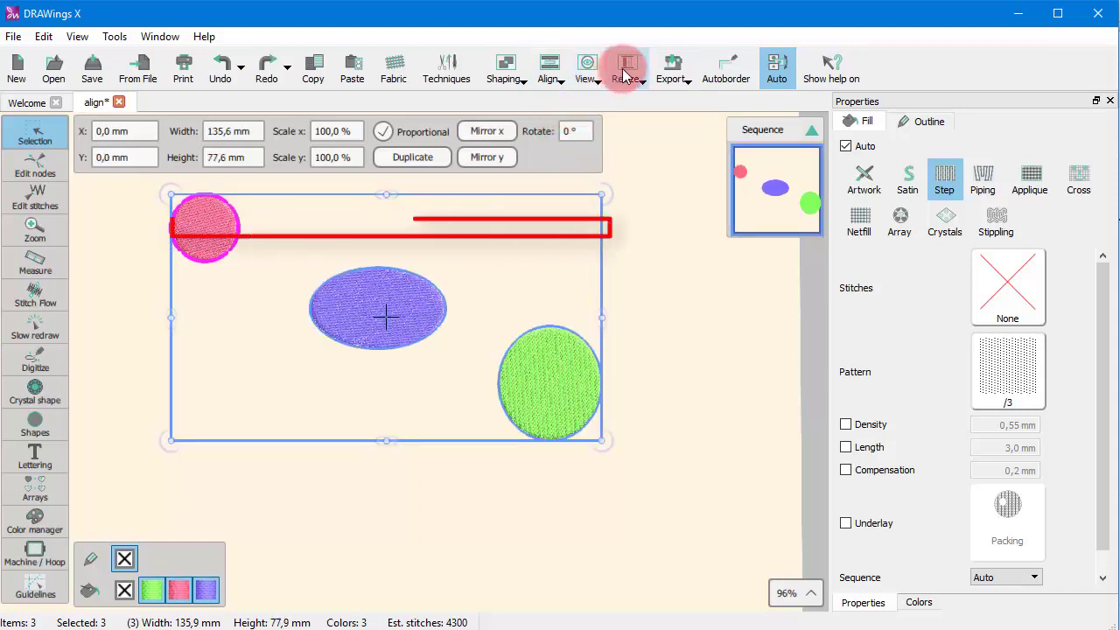
Align the three shapes in a row centered on the pink circle, and undo the alignment
left_click(549, 70)
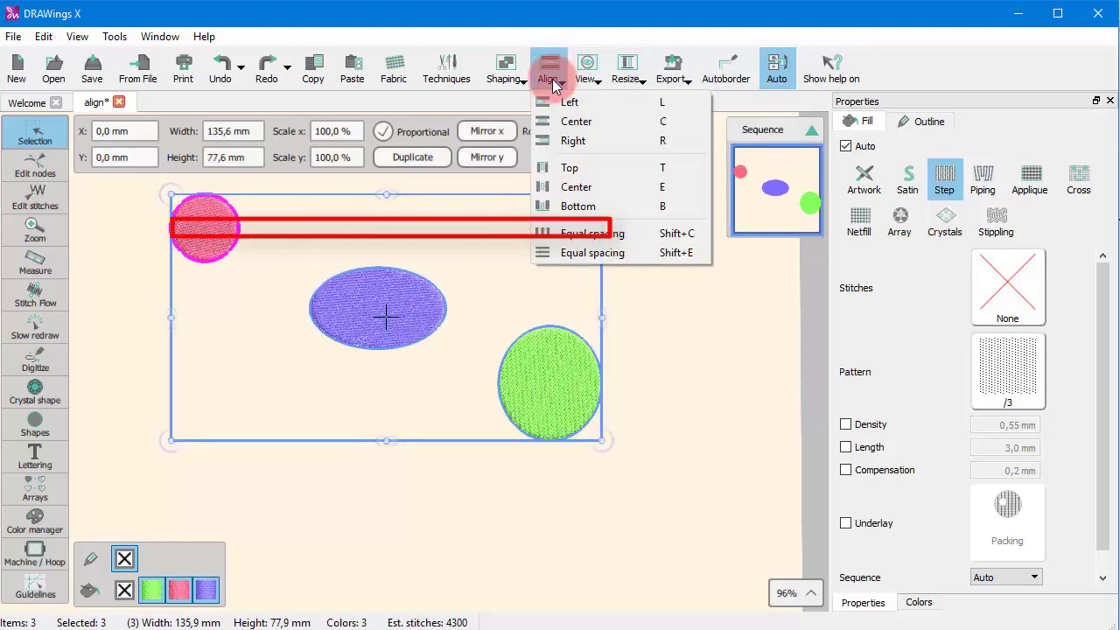
left_click(585, 187)
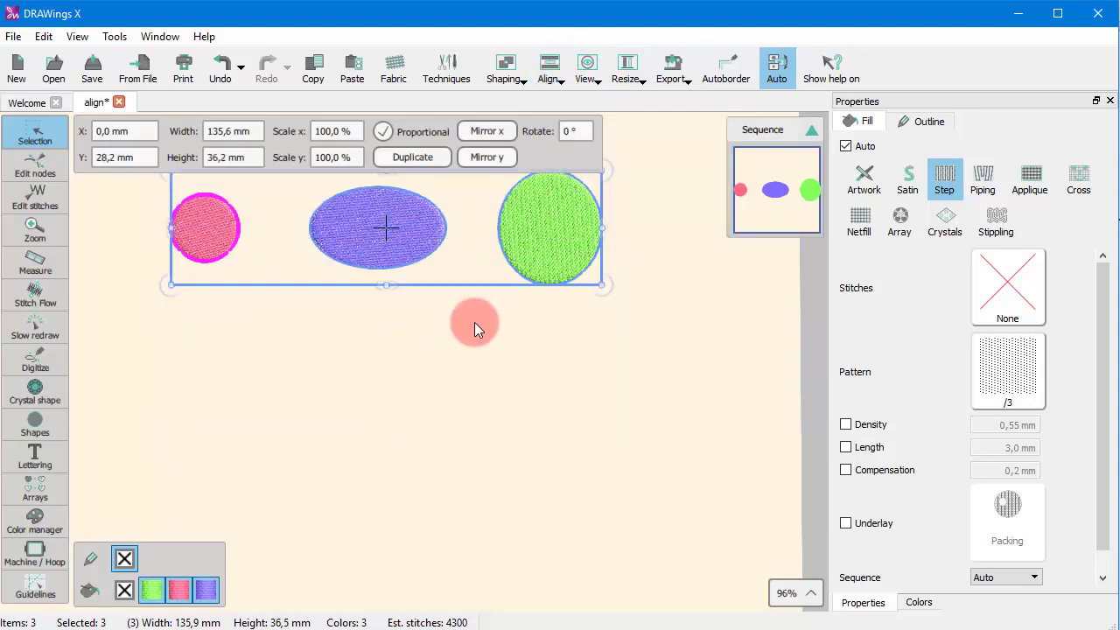
scroll(463, 292, "down", 3)
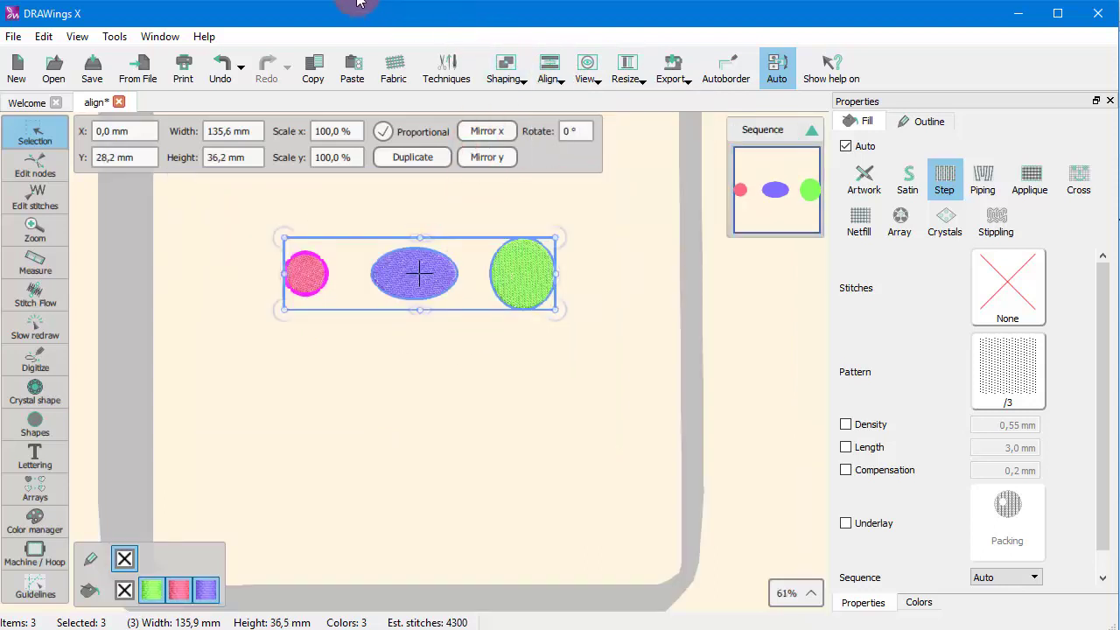
left_click(219, 63)
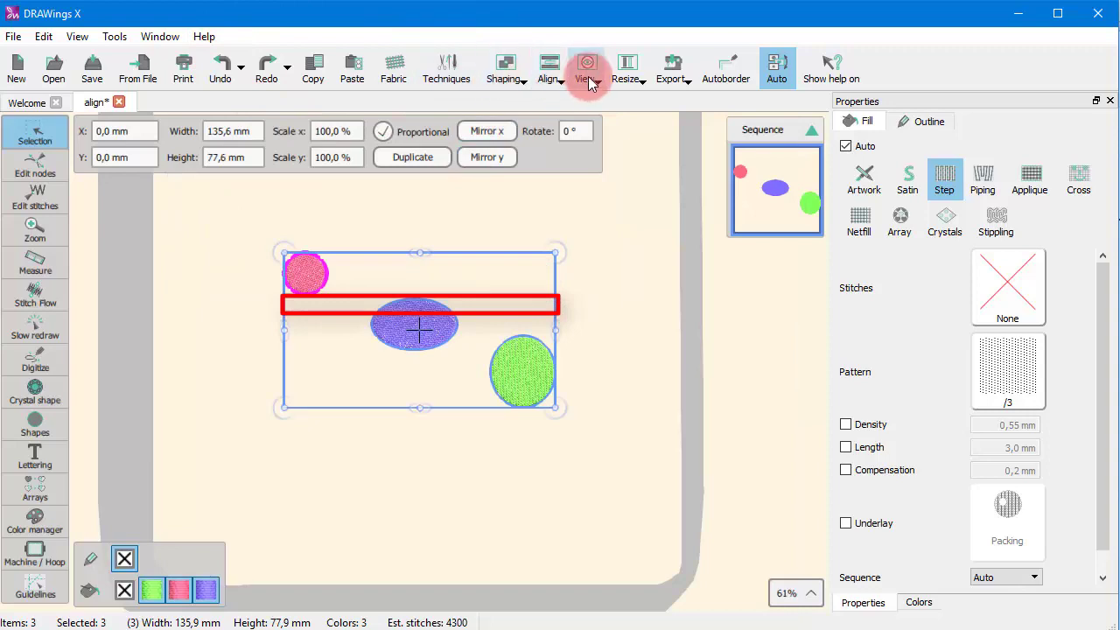
Try aligning the three shapes to the bottom edge of the pink circle
left_click(551, 72)
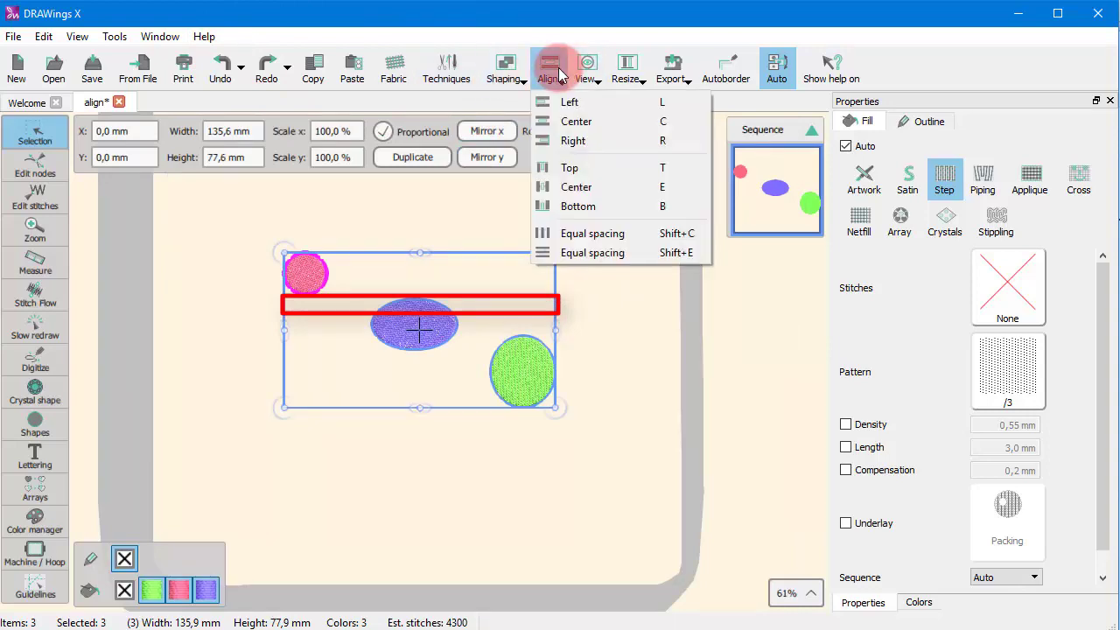
left_click(589, 210)
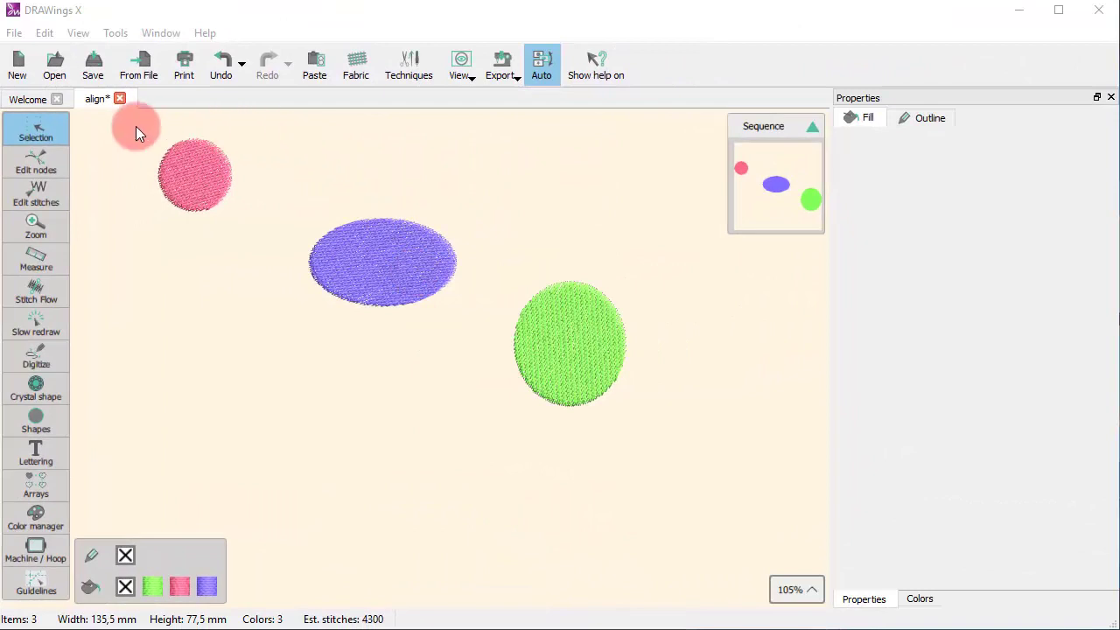
Select all three shapes and try resizing them to the same width as the green shape
left_click_drag(135, 126, 478, 321)
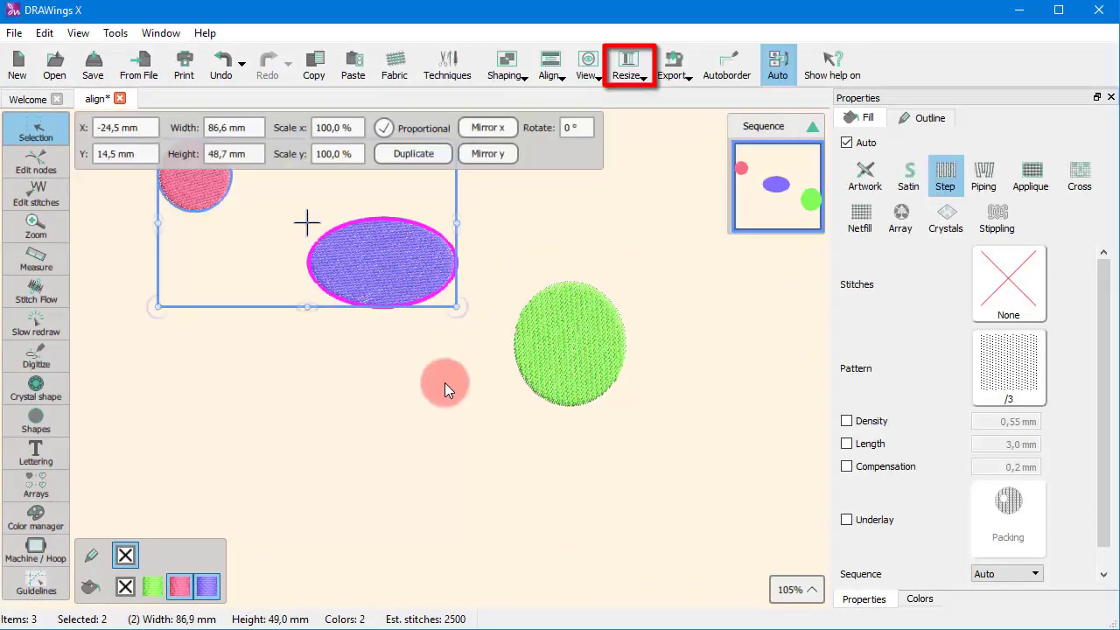
left_click(421, 467)
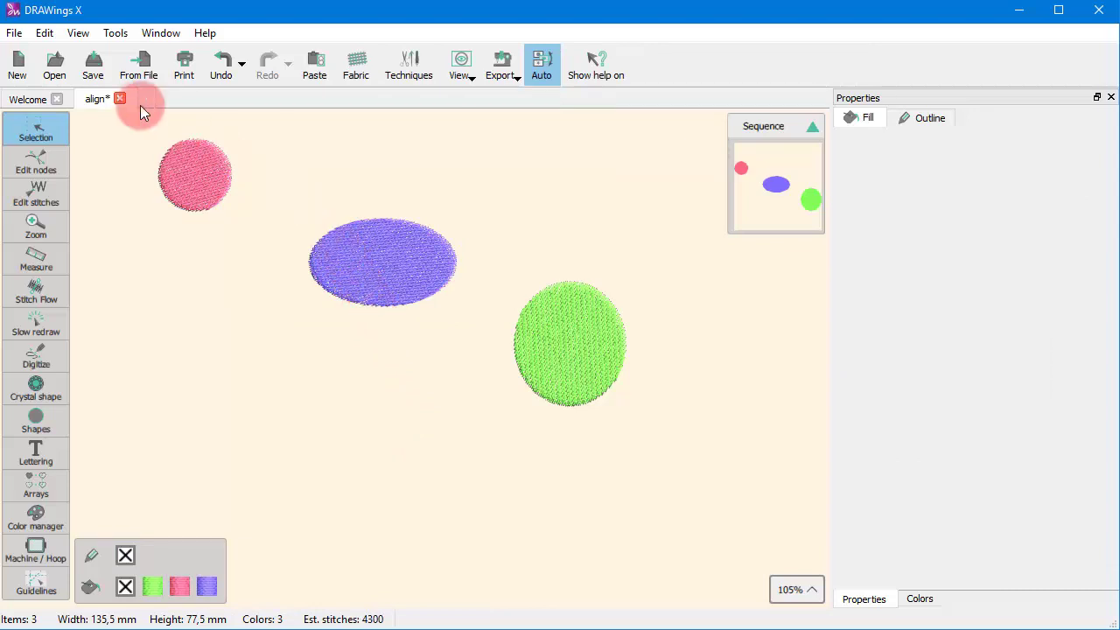
left_click_drag(137, 127, 651, 431)
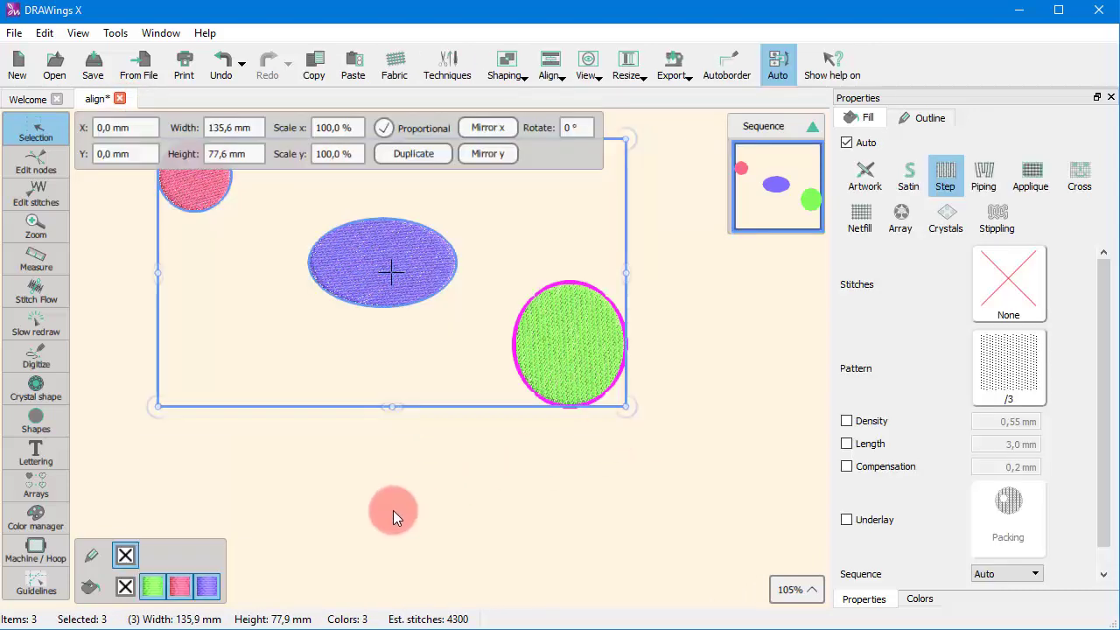
scroll(396, 460, "up", 2)
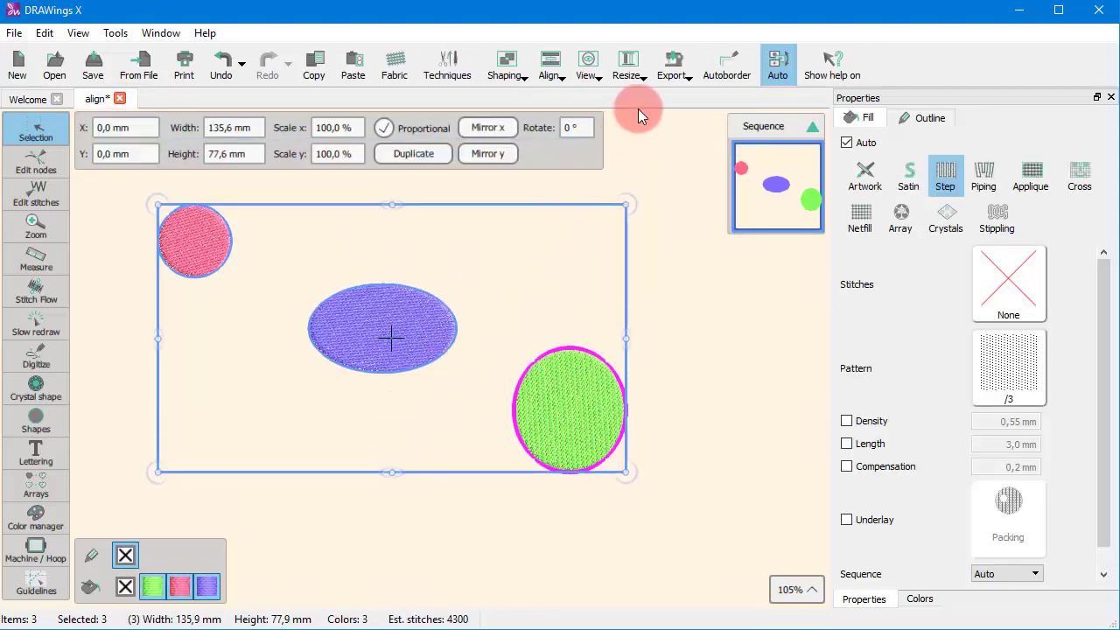
left_click(626, 68)
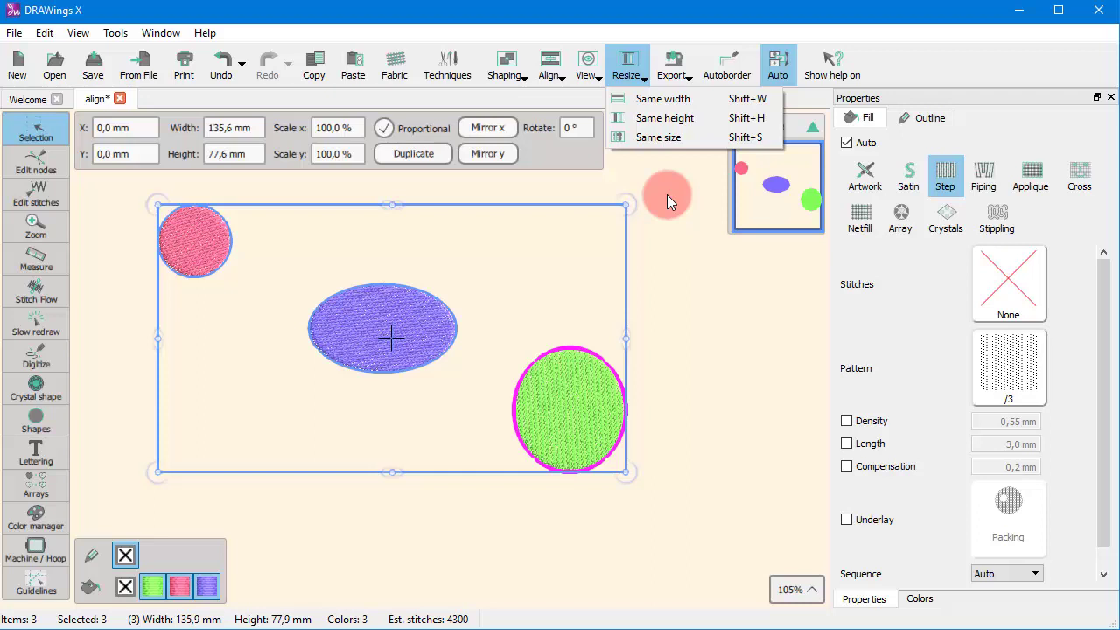
left_click(676, 99)
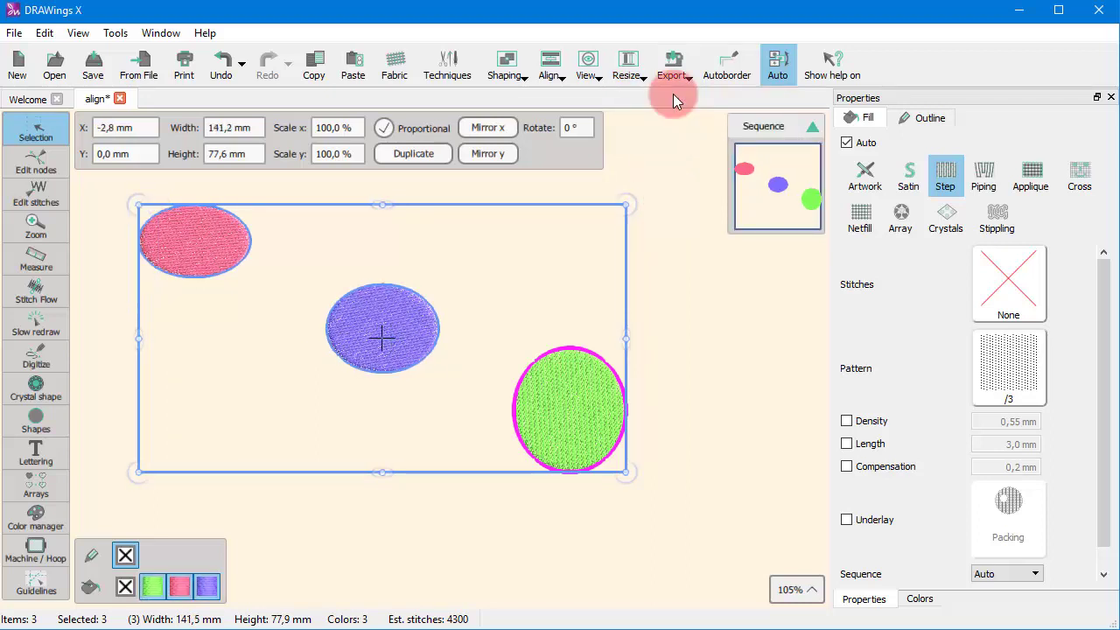
Resize the three shapes to the same height as the green shape, and undo the resize
left_click(620, 71)
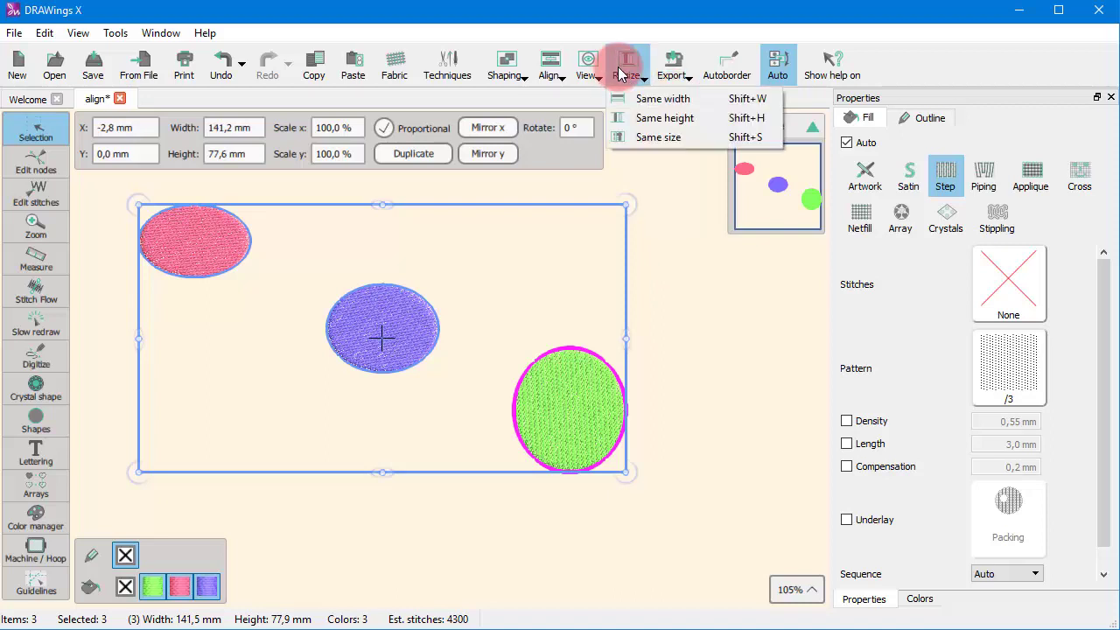
left_click(649, 122)
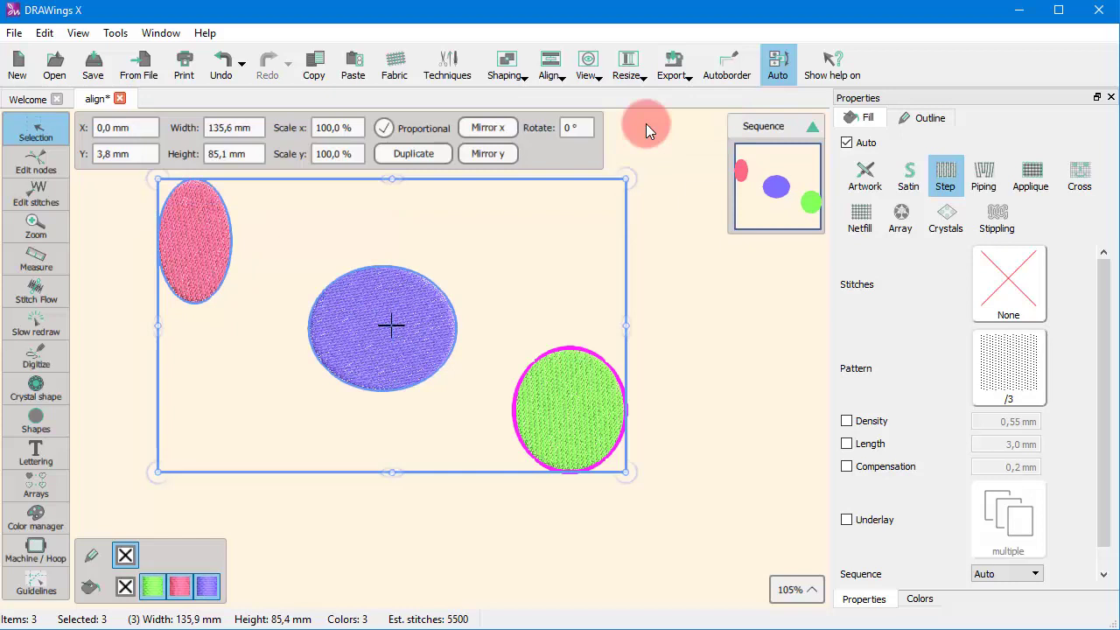
key("ctrl+z")
Try resizing the three shapes to the same size as the green shape
left_click(644, 103)
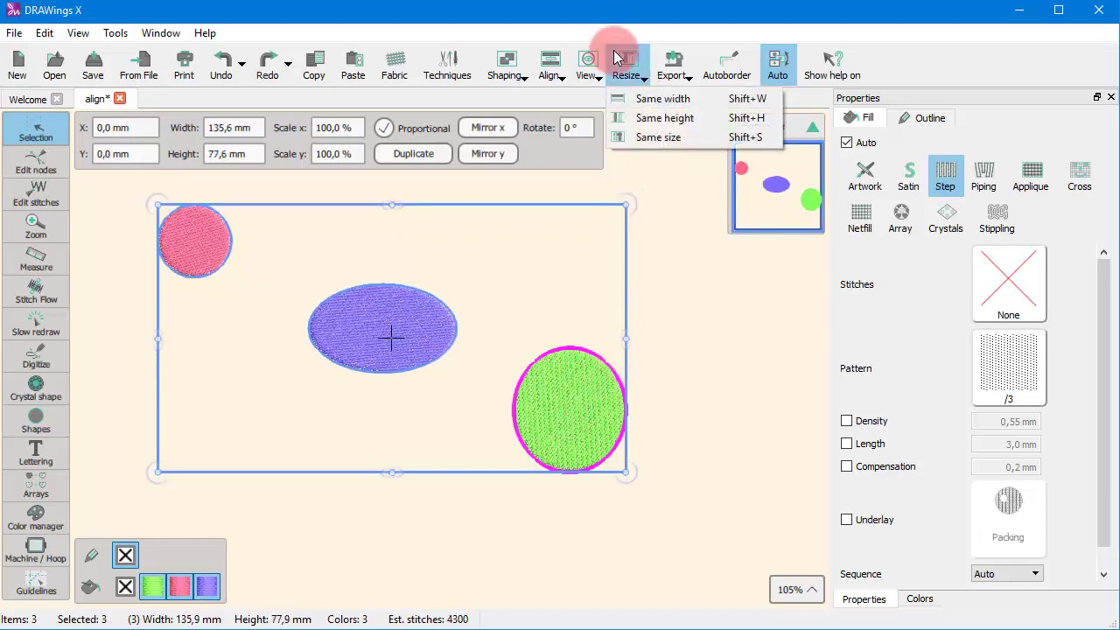
left_click(636, 140)
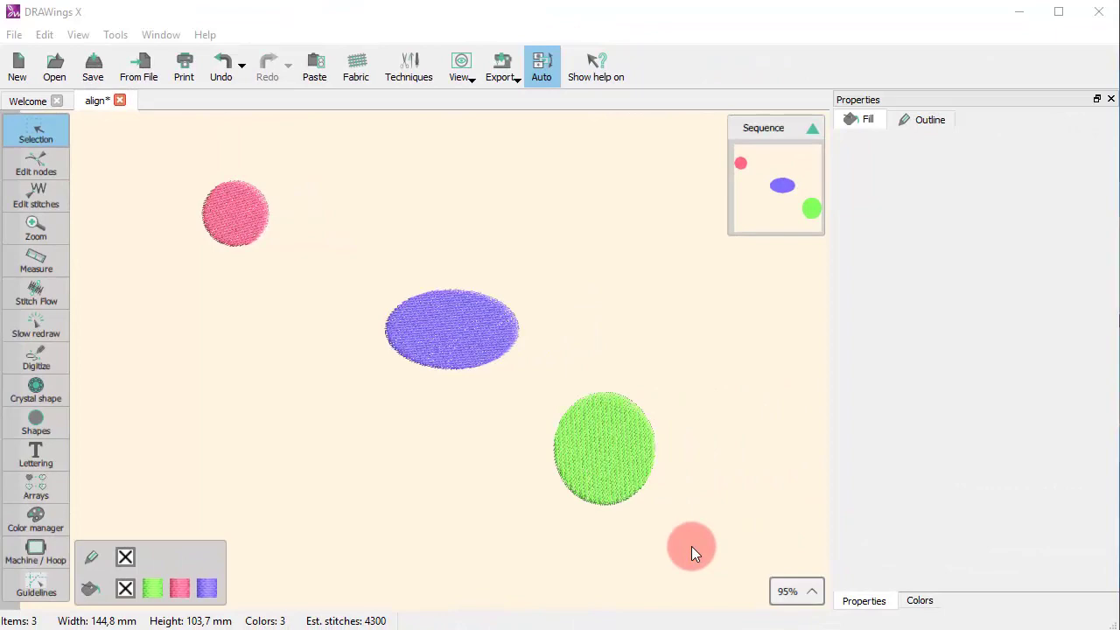
Select all three shapes, distribute them with equal horizontal spacing, and undo the spacing
left_click_drag(140, 147, 705, 543)
scroll(477, 499, "down", 1)
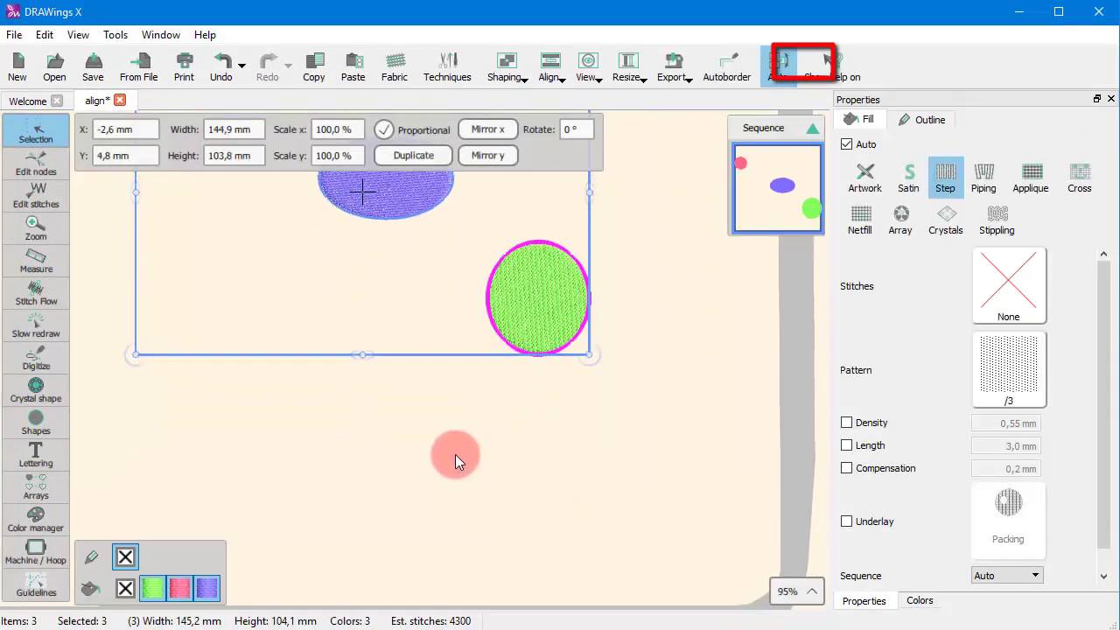
scroll(455, 454, "up", 3)
scroll(442, 444, "up", 1)
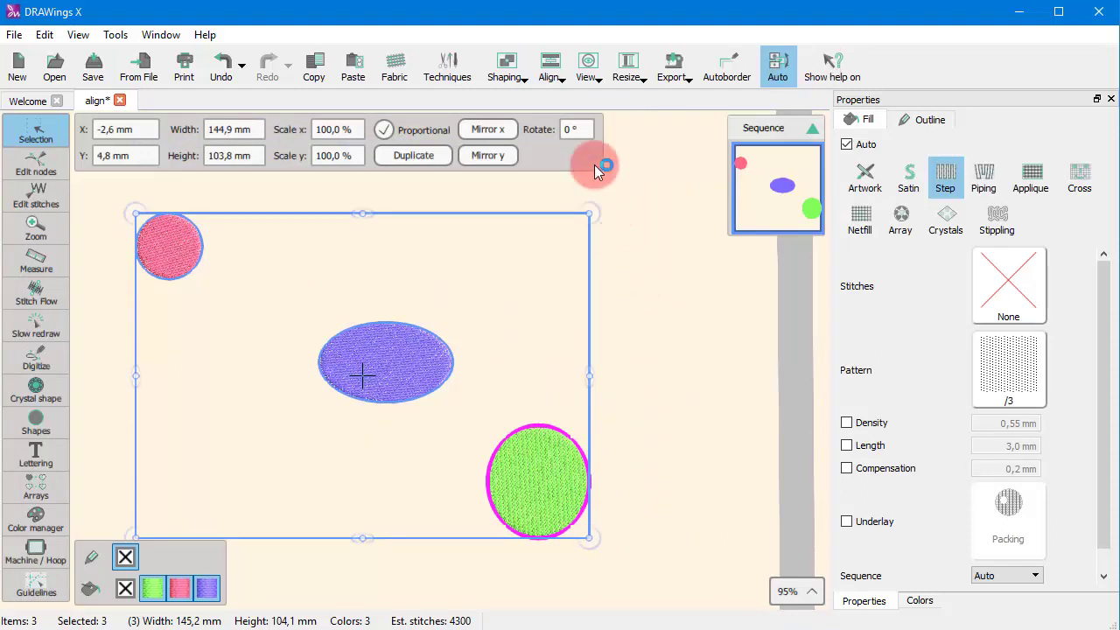
left_click(549, 79)
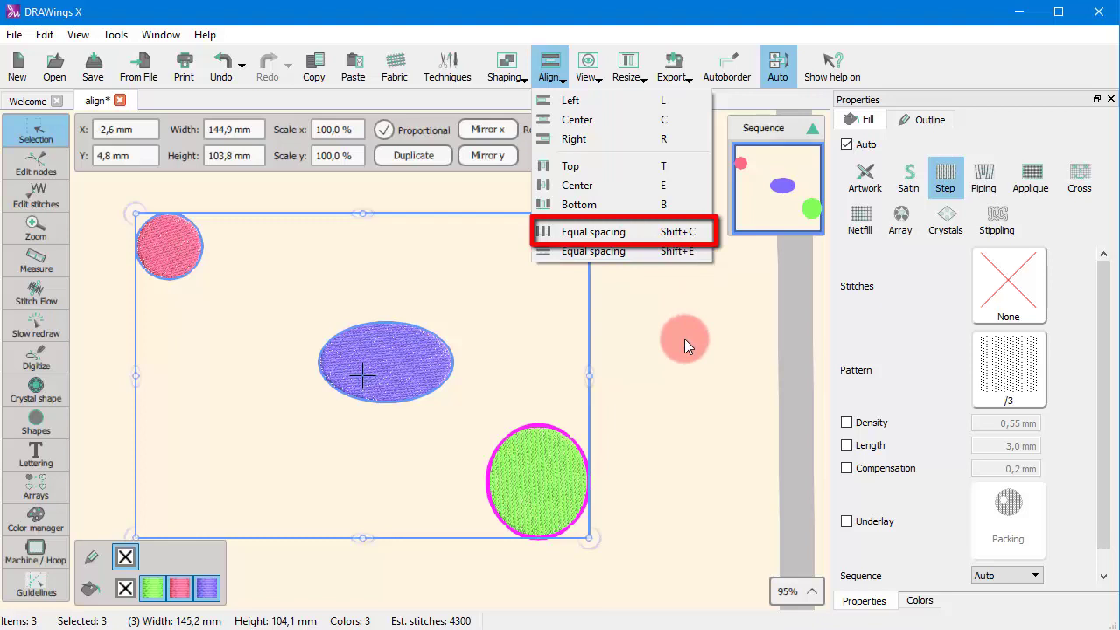
left_click(646, 233)
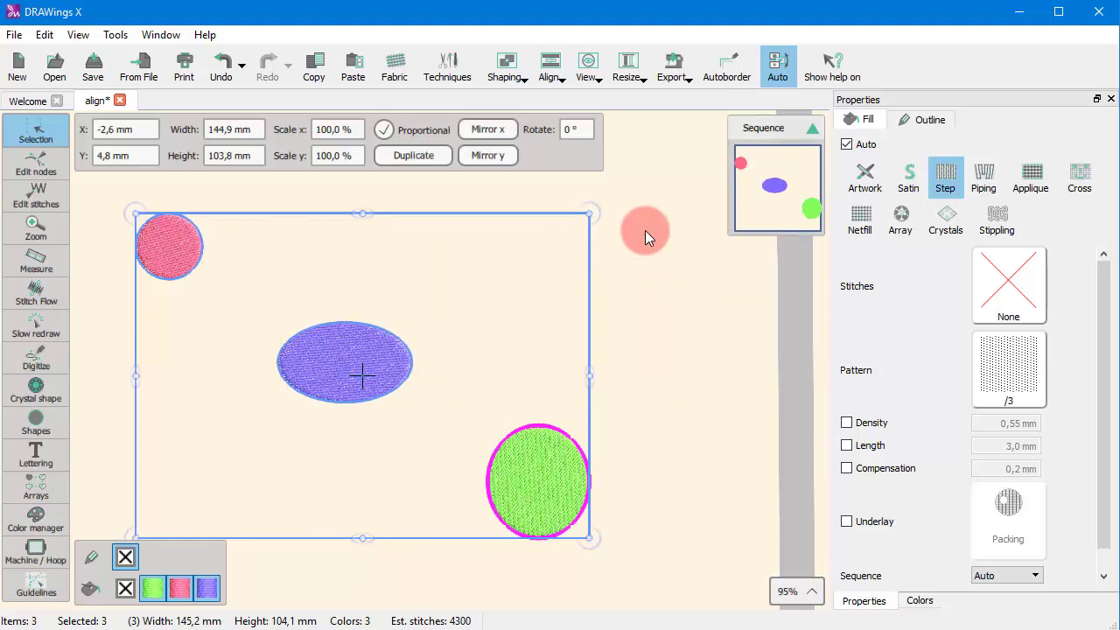
left_click(219, 66)
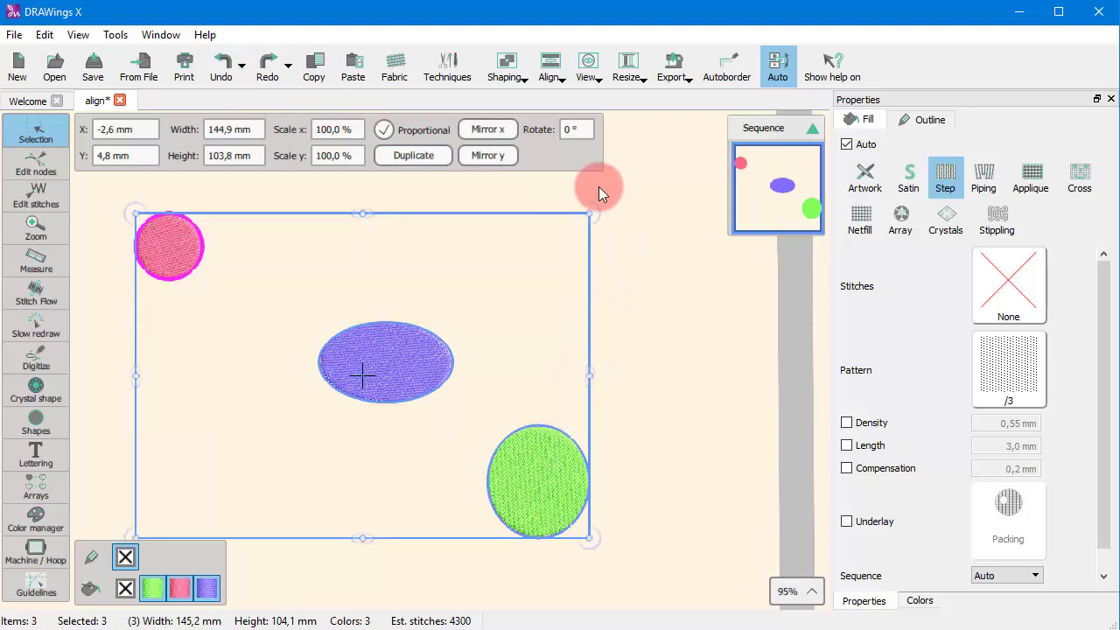
Distribute the three selected shapes with equal vertical spacing
left_click(558, 70)
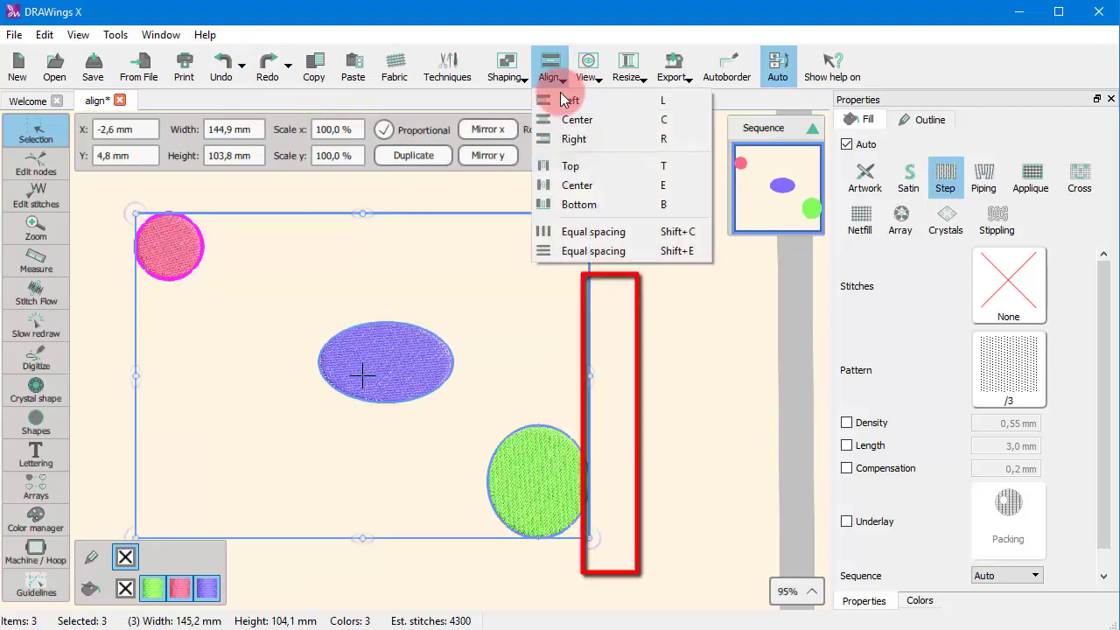
left_click(595, 252)
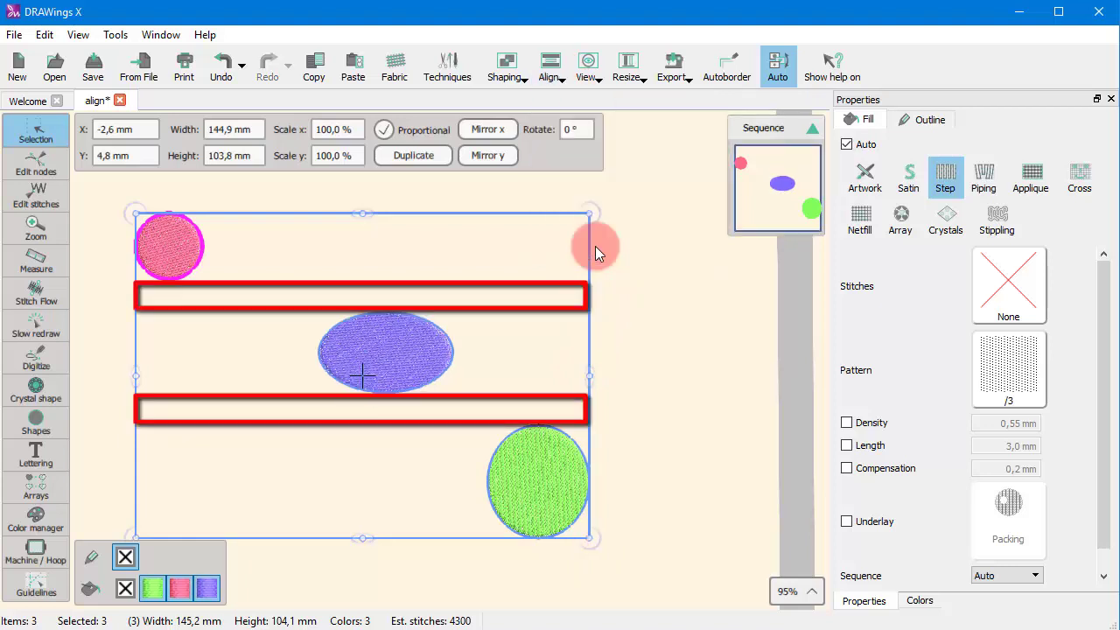